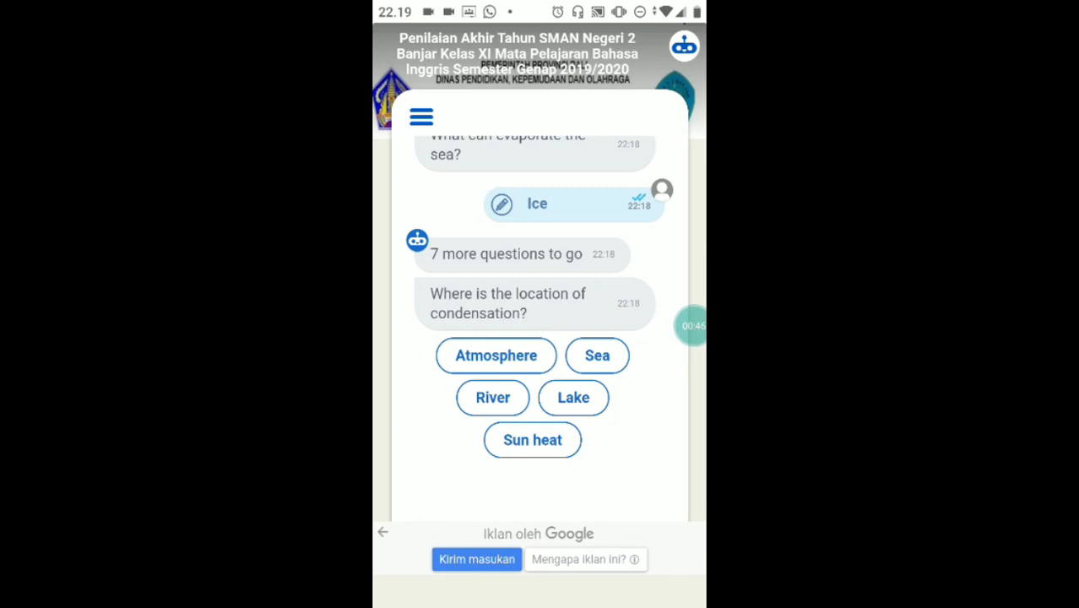
- Answer the condensation location question with "Atmosphere" and the rain question with "The water's ascendancy from the sun heat"
{"action": "left_click", "coordinate": [496, 356]}
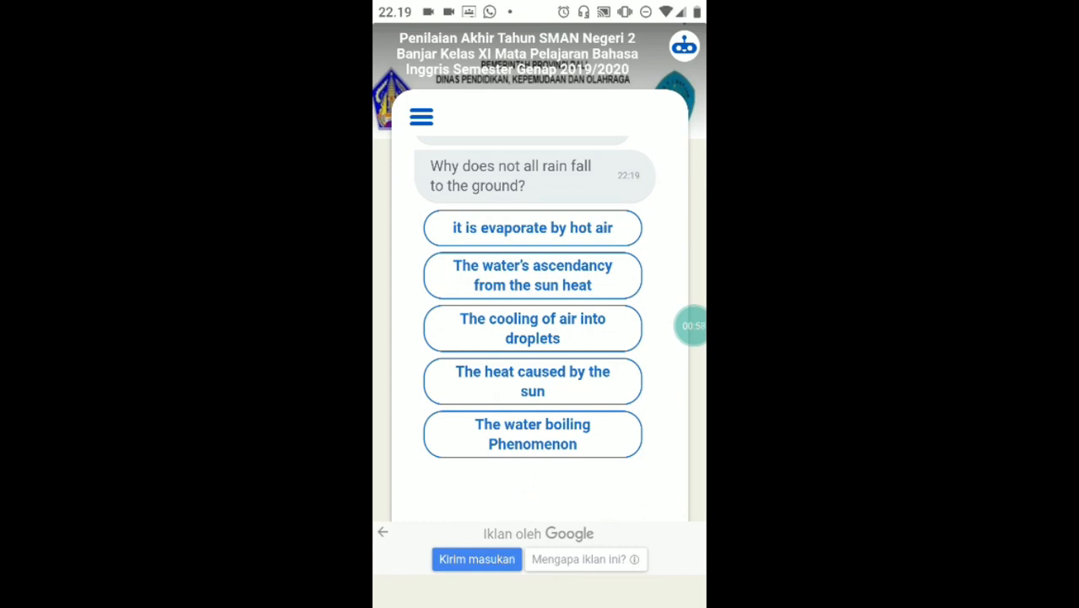
{"action": "left_click", "coordinate": [531, 275]}
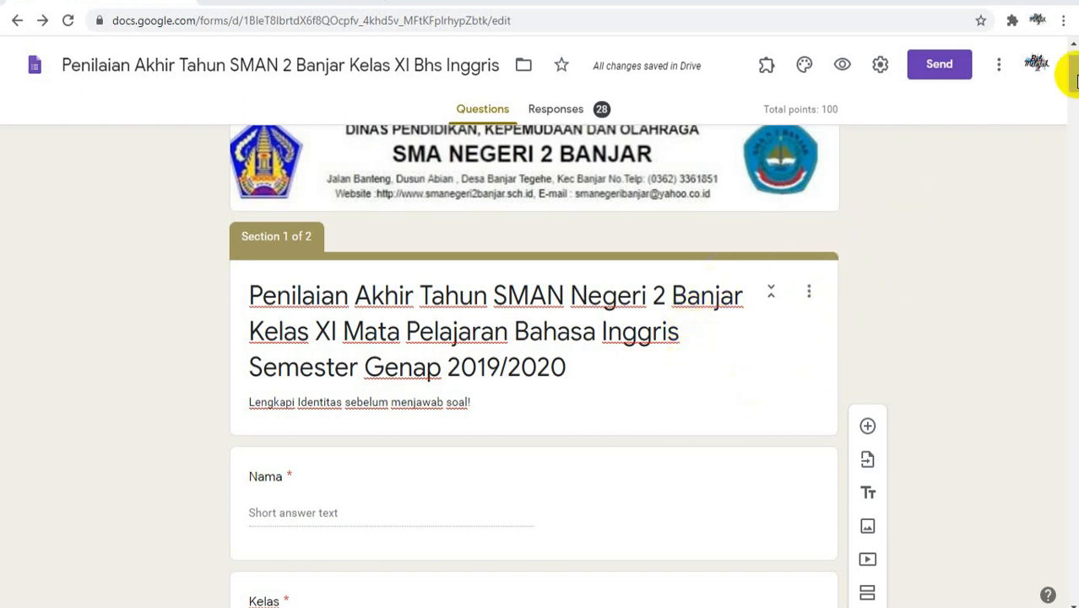
- In the Google Forms editor, delete the TOKEN question at the end of section 1
{"action": "left_click_drag", "start_coordinate": [1072, 76], "coordinate": [1072, 149]}
{"action": "scroll", "coordinate": [941, 297], "scroll_direction": "up", "scroll_amount": 3}
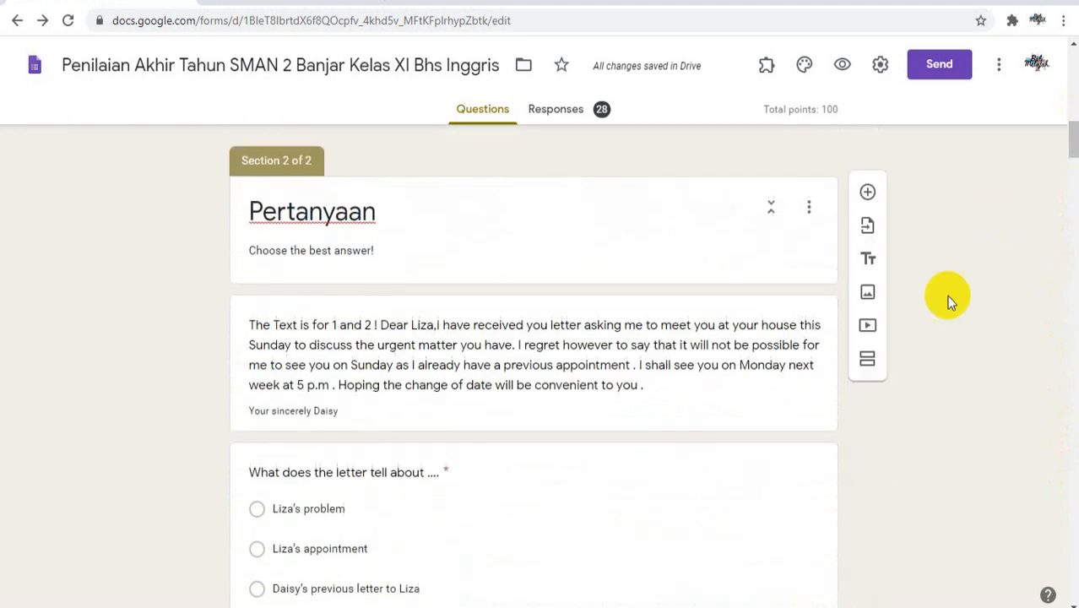
{"action": "scroll", "coordinate": [773, 264], "scroll_direction": "up", "scroll_amount": 2}
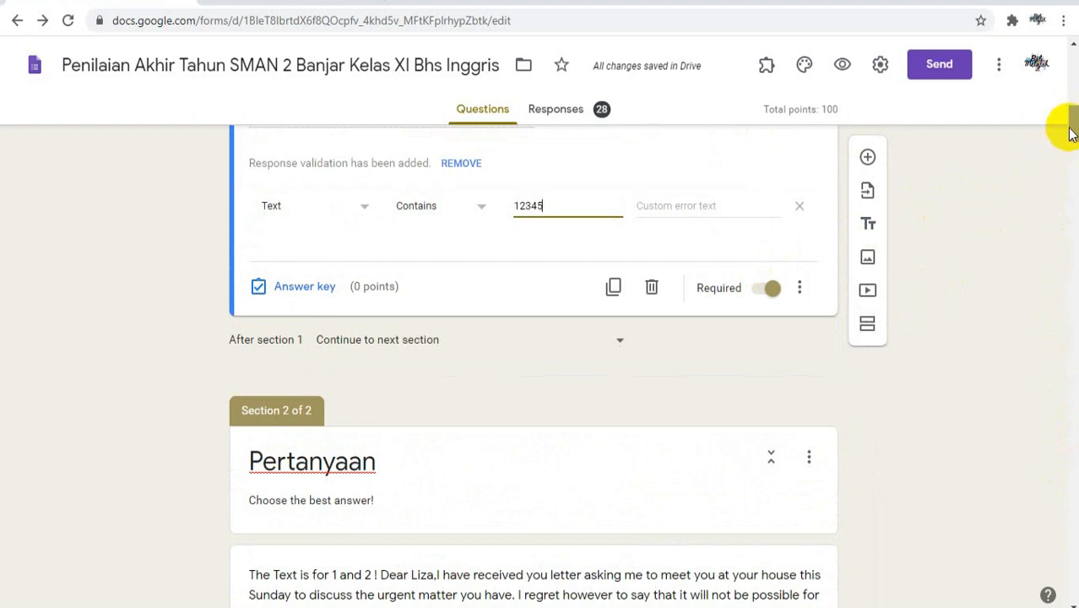
{"action": "scroll", "coordinate": [539, 264], "scroll_direction": "up", "scroll_amount": 2}
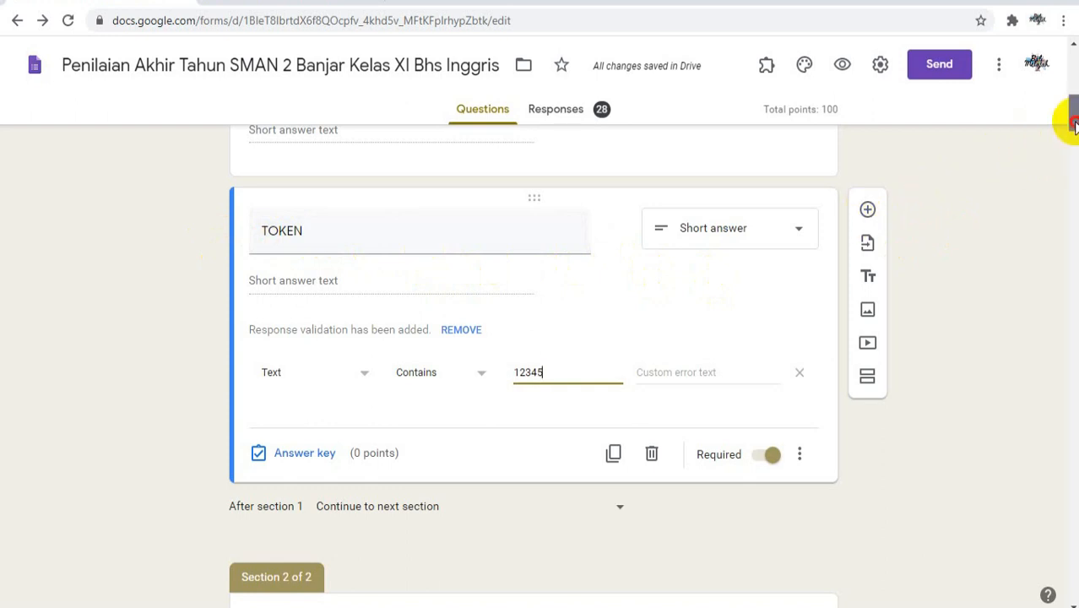
{"action": "mouse_move", "coordinate": [1073, 125]}
{"action": "left_mouse_down"}
{"action": "mouse_move", "coordinate": [1073, 385]}
{"action": "mouse_move", "coordinate": [1074, 110]}
{"action": "left_mouse_up"}
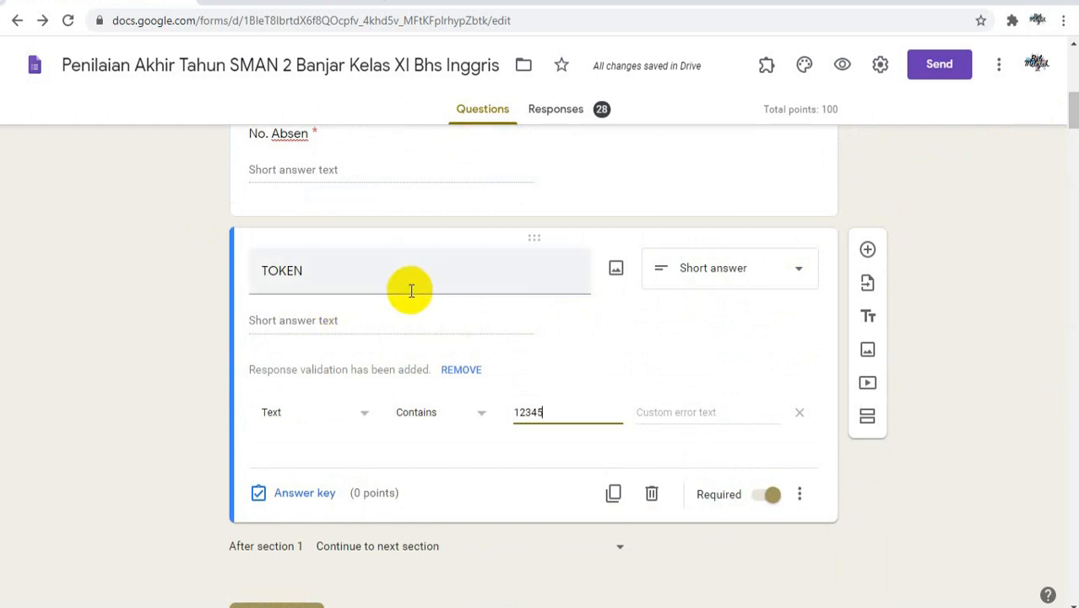
{"action": "left_click", "coordinate": [654, 494]}
- Open the add-ons marketplace for the form and search it for "chat form"
{"action": "left_click_drag", "start_coordinate": [1072, 108], "coordinate": [1060, 34]}
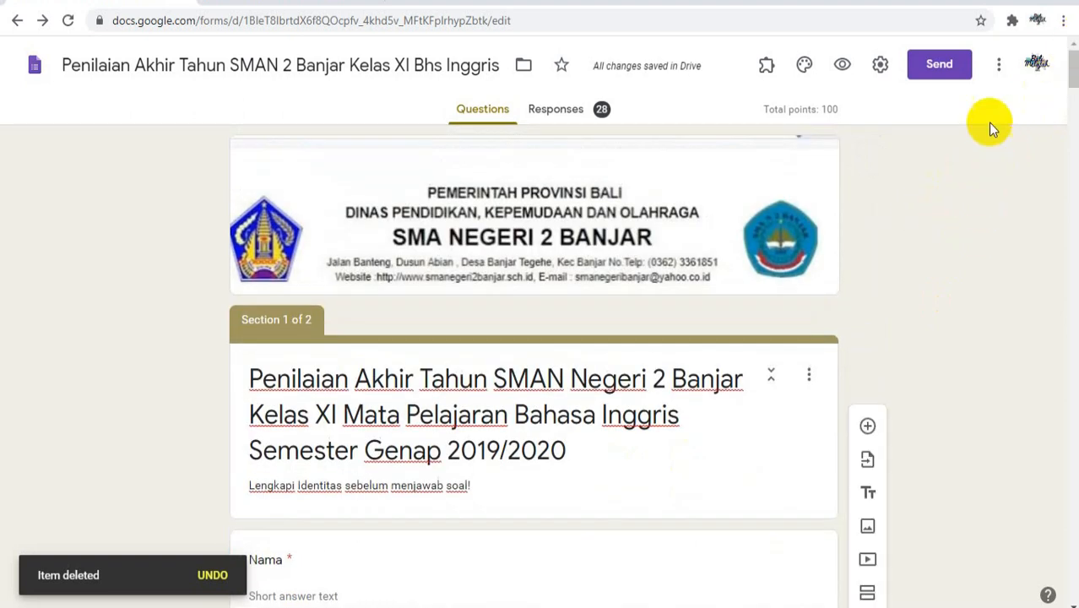
{"action": "left_click", "coordinate": [999, 68]}
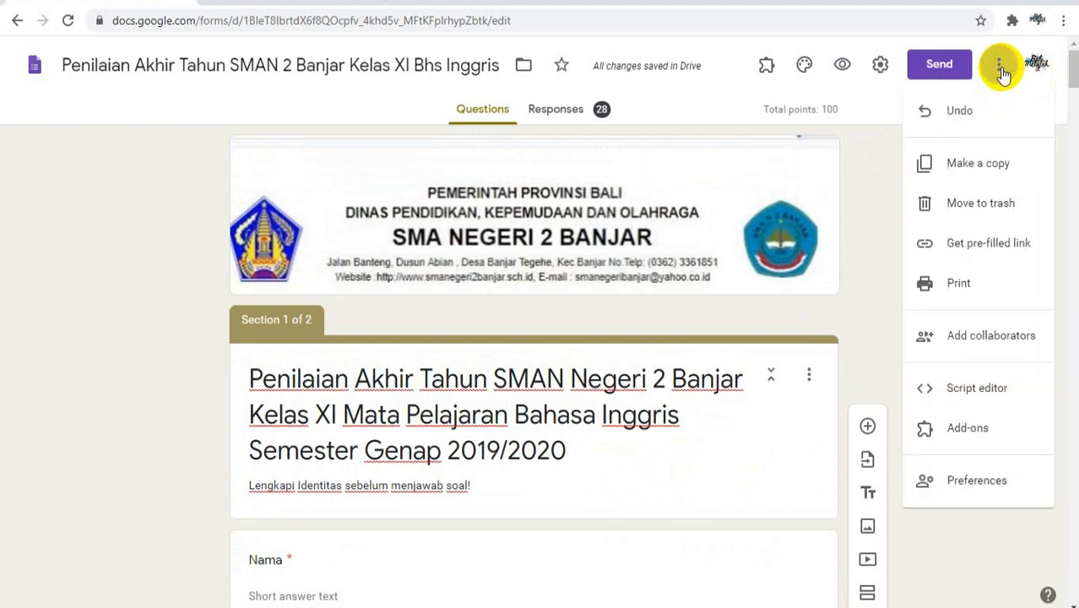
{"action": "left_click", "coordinate": [971, 431]}
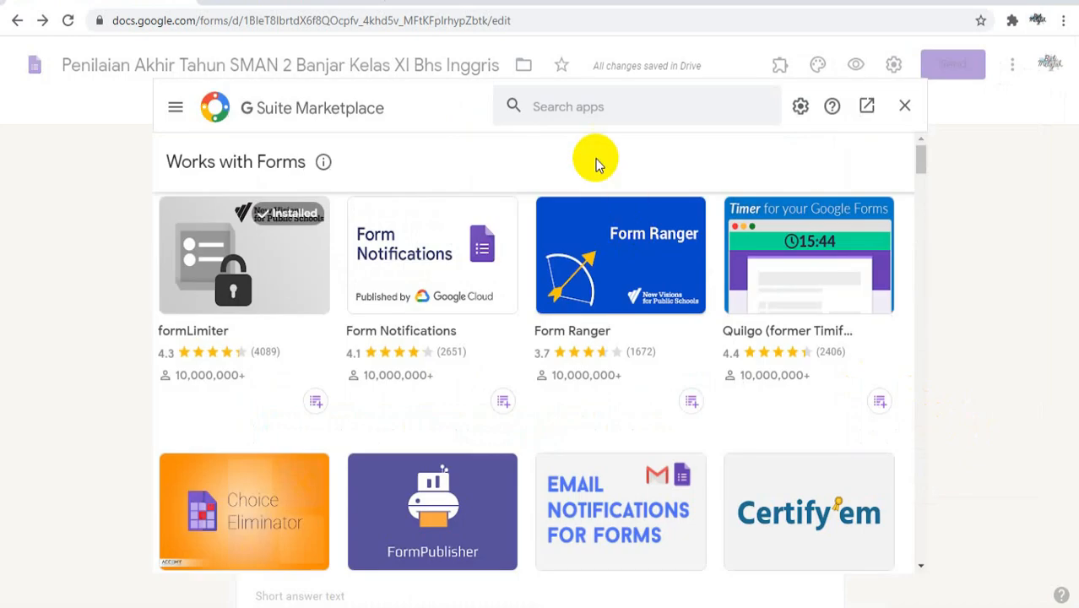
{"action": "left_click", "coordinate": [578, 107]}
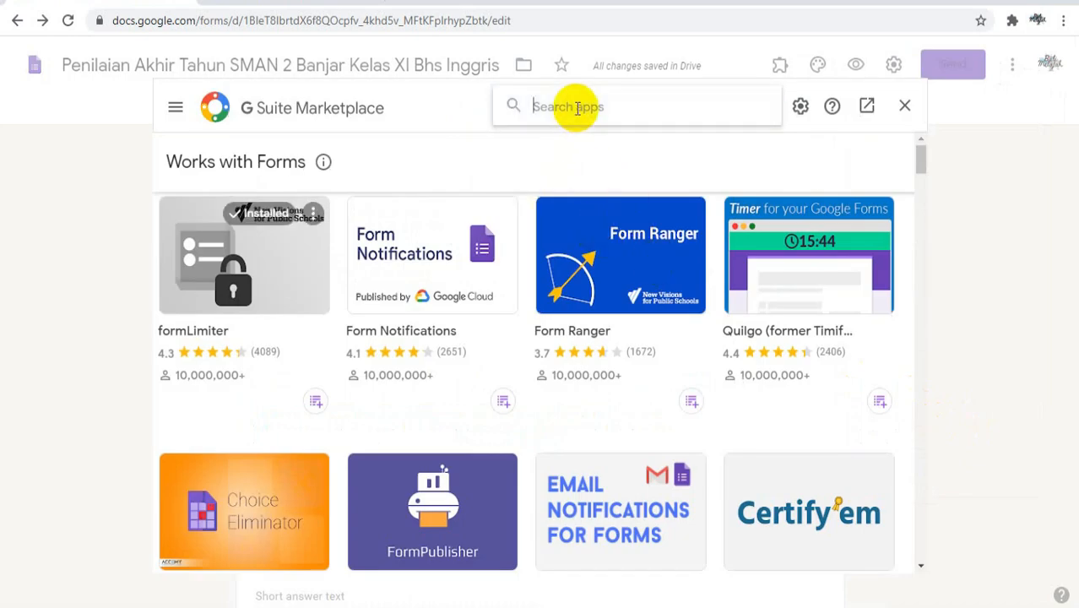
{"action": "type", "text": "chat"}
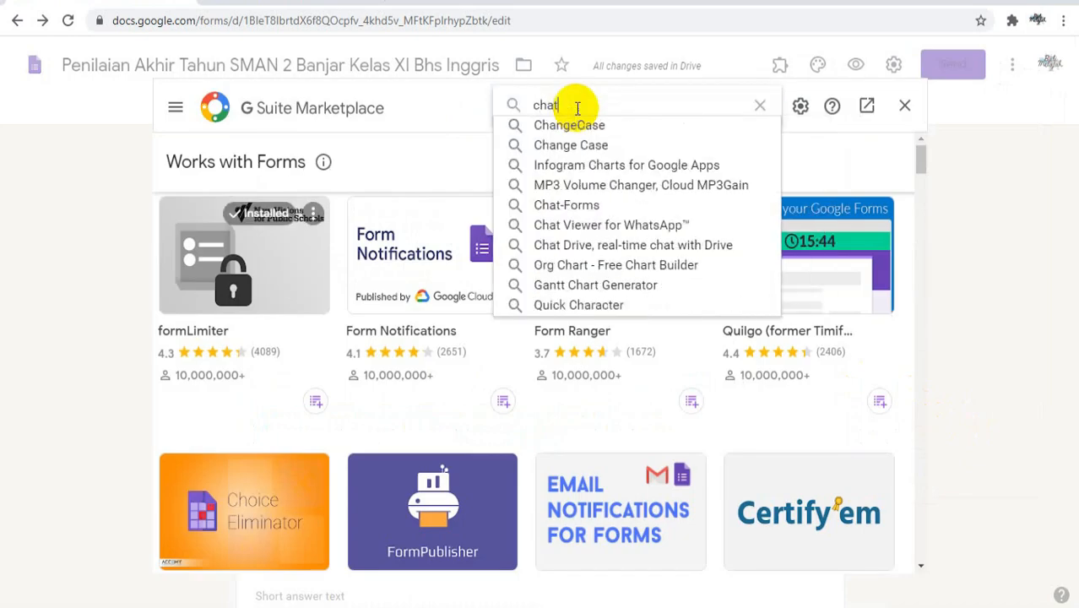
{"action": "type", "text": " form"}
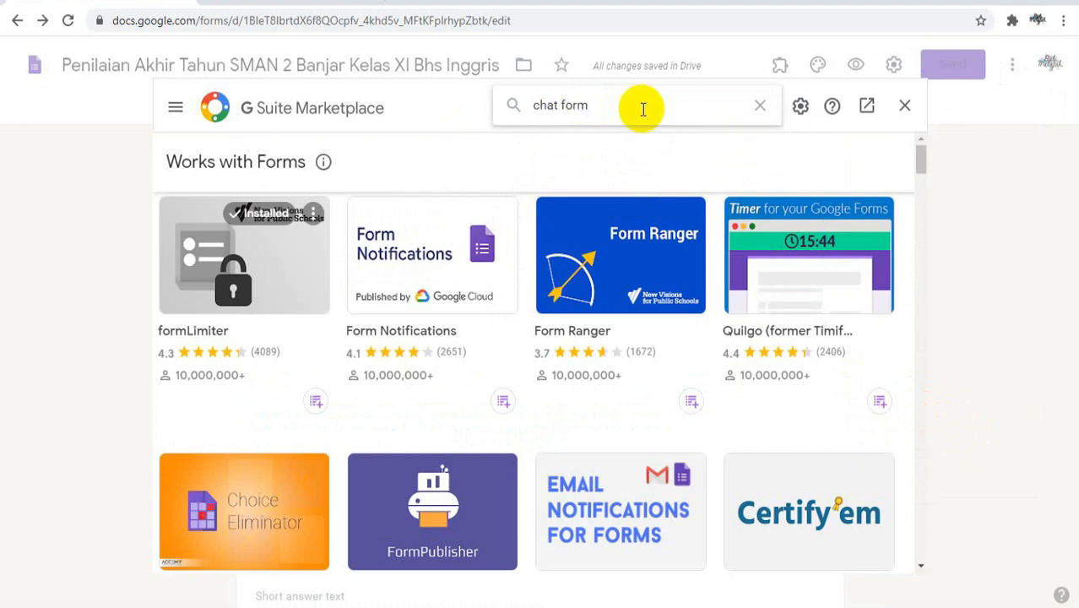
{"action": "key", "text": "Return"}
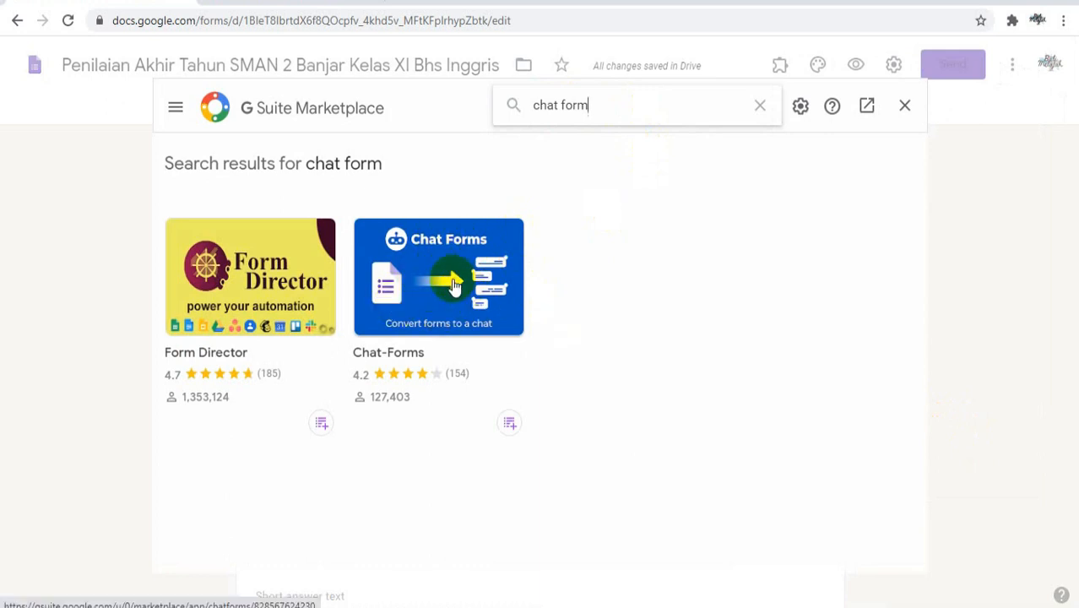
- Install the Chat-Forms add-on, granting it access with the Google account, and close the marketplace
{"action": "left_click", "coordinate": [453, 287]}
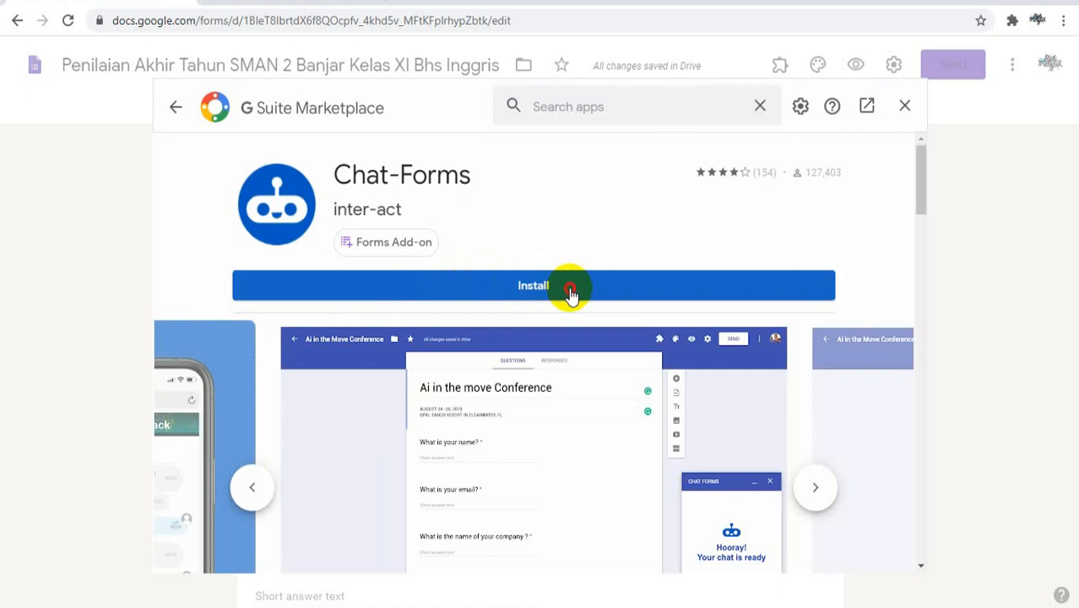
{"action": "left_click", "coordinate": [570, 291]}
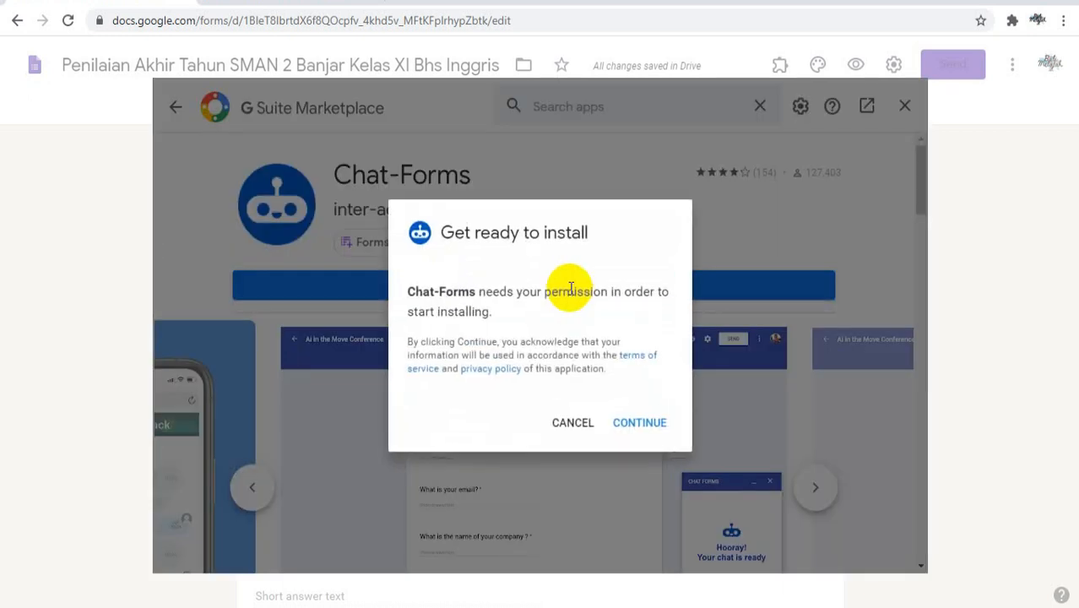
{"action": "left_click", "coordinate": [623, 422]}
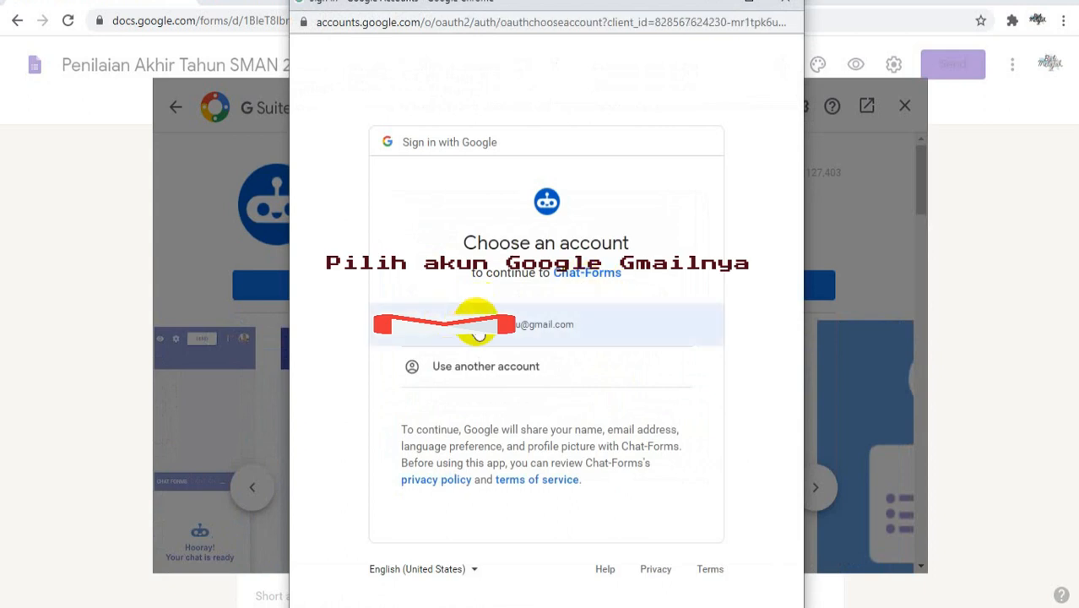
{"action": "left_click", "coordinate": [492, 328]}
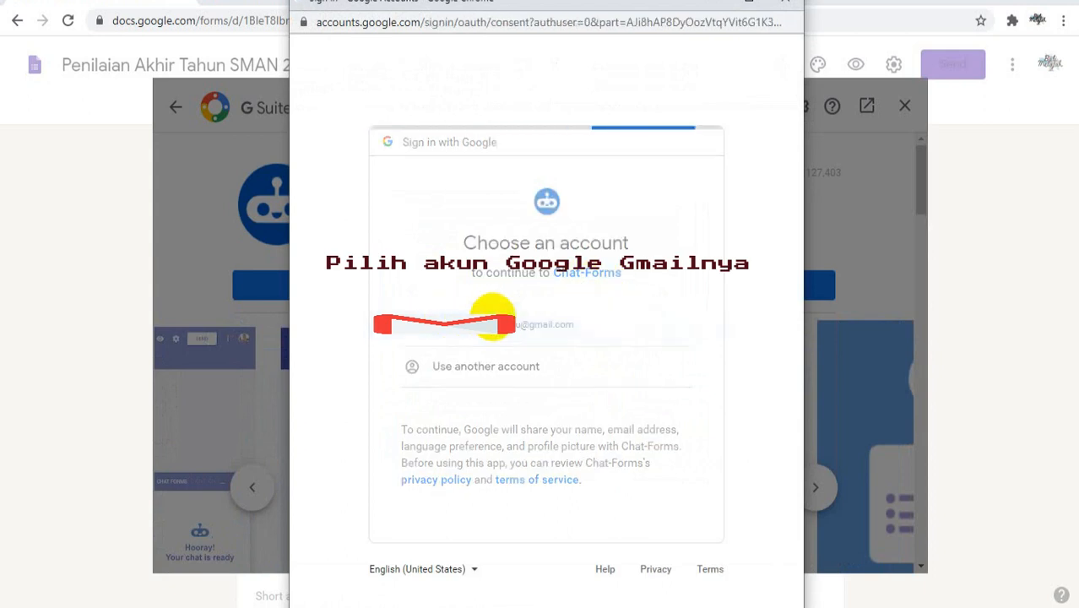
{"action": "scroll", "coordinate": [550, 338], "scroll_direction": "down", "scroll_amount": 3}
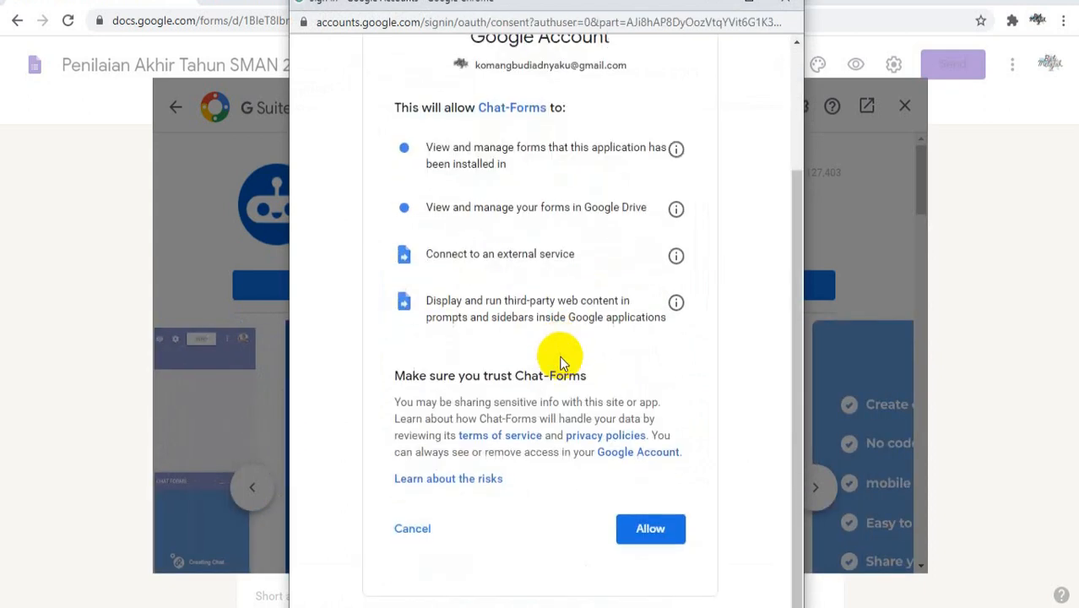
{"action": "left_click", "coordinate": [649, 530]}
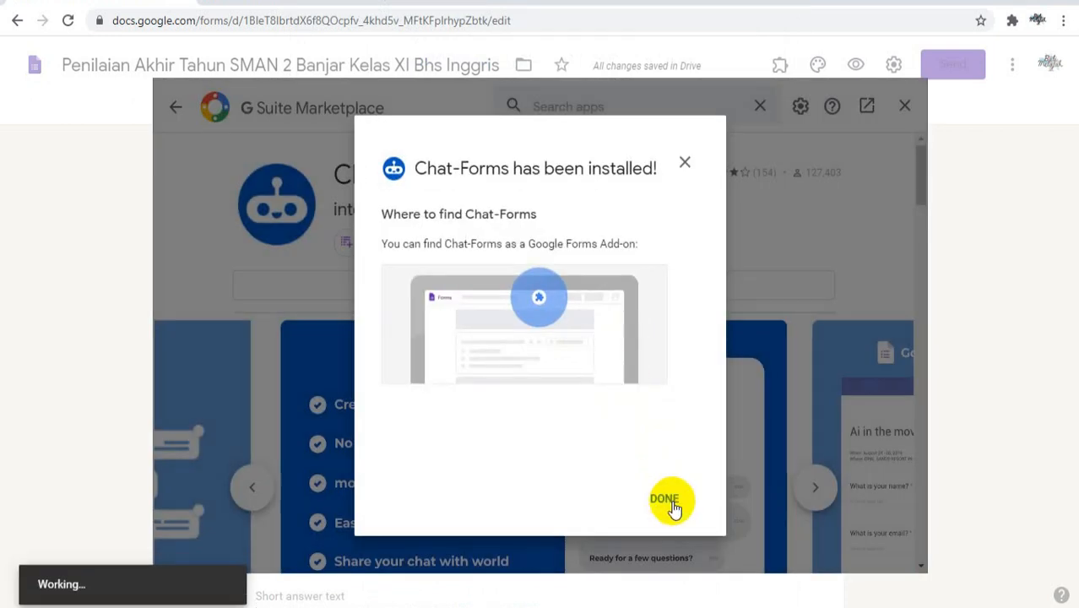
{"action": "left_click", "coordinate": [667, 500]}
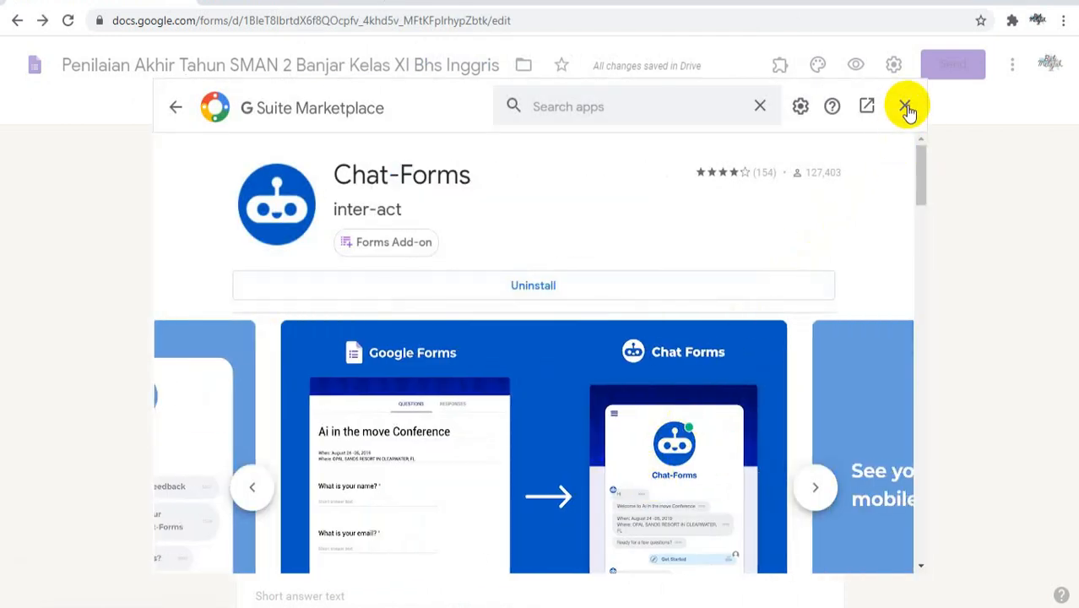
{"action": "left_click", "coordinate": [905, 106]}
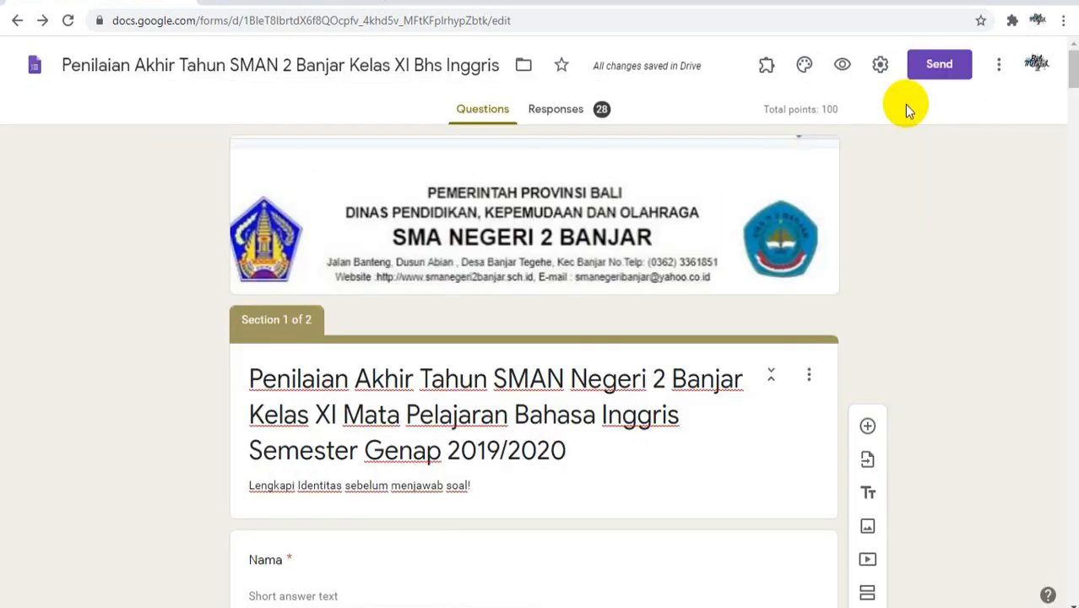
- Open the installed Chat-Forms add-on for this form
{"action": "left_click", "coordinate": [765, 69]}
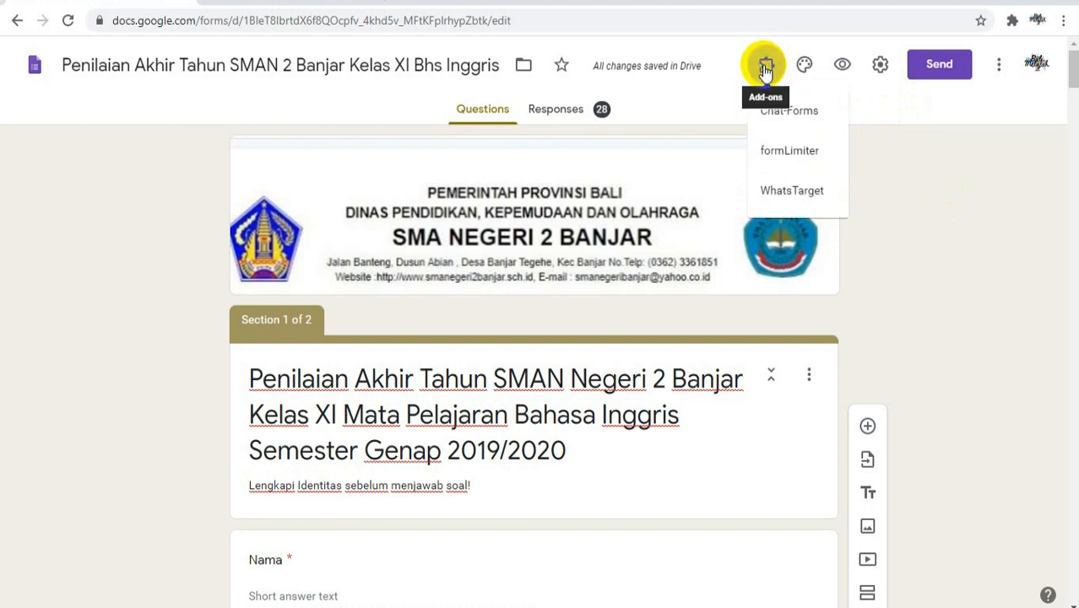
{"action": "left_click", "coordinate": [802, 125]}
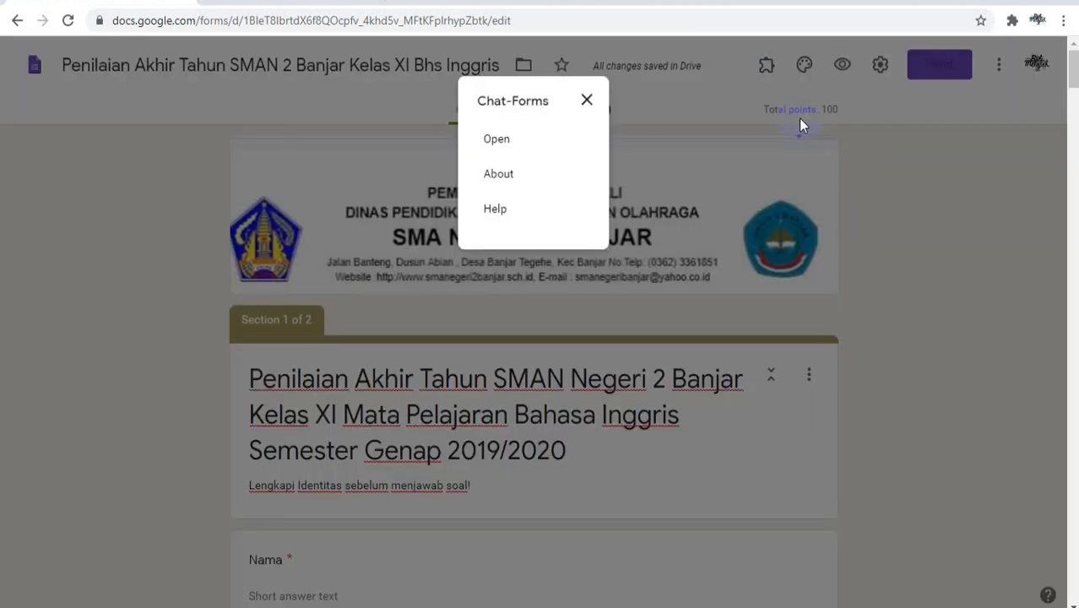
{"action": "left_click", "coordinate": [495, 143]}
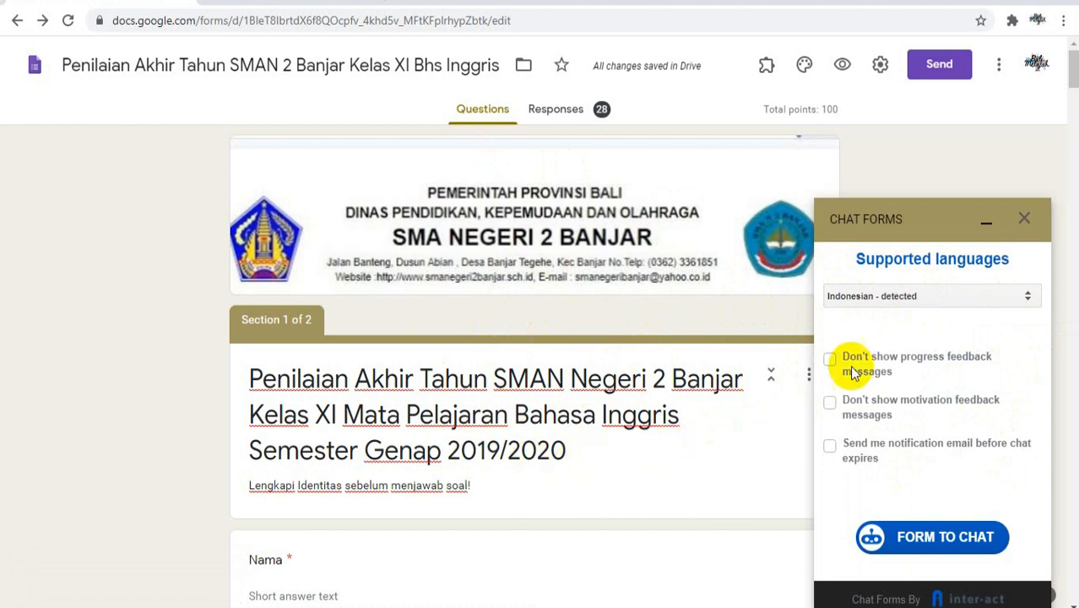
- Set the Chat-Forms language to English
{"action": "left_click", "coordinate": [1027, 297]}
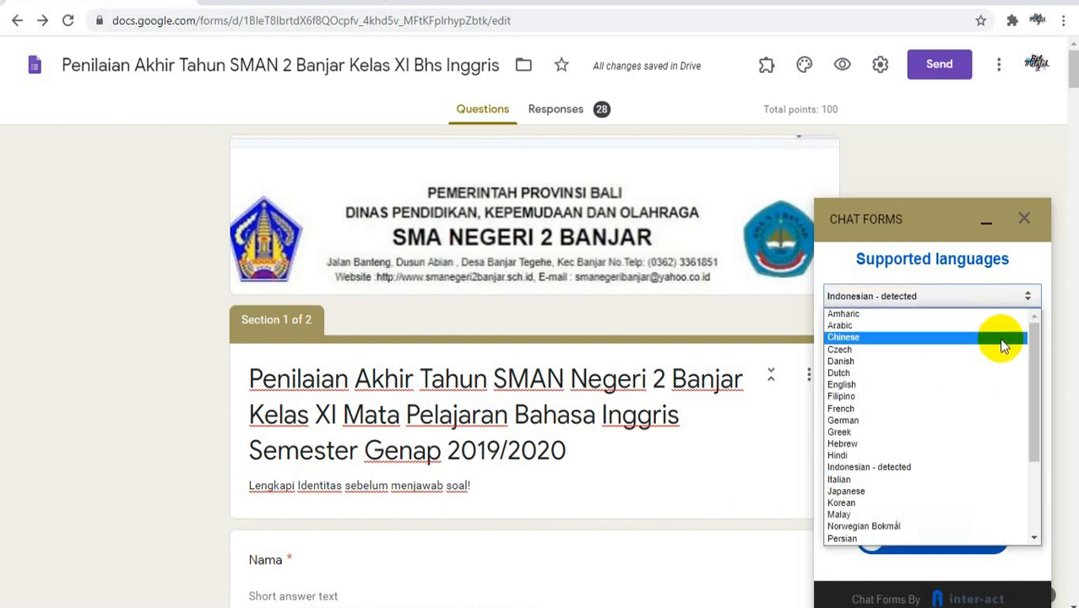
{"action": "mouse_move", "coordinate": [1036, 355]}
{"action": "left_mouse_down"}
{"action": "mouse_move", "coordinate": [1040, 421]}
{"action": "mouse_move", "coordinate": [1039, 353]}
{"action": "left_mouse_up"}
{"action": "left_click", "coordinate": [862, 383]}
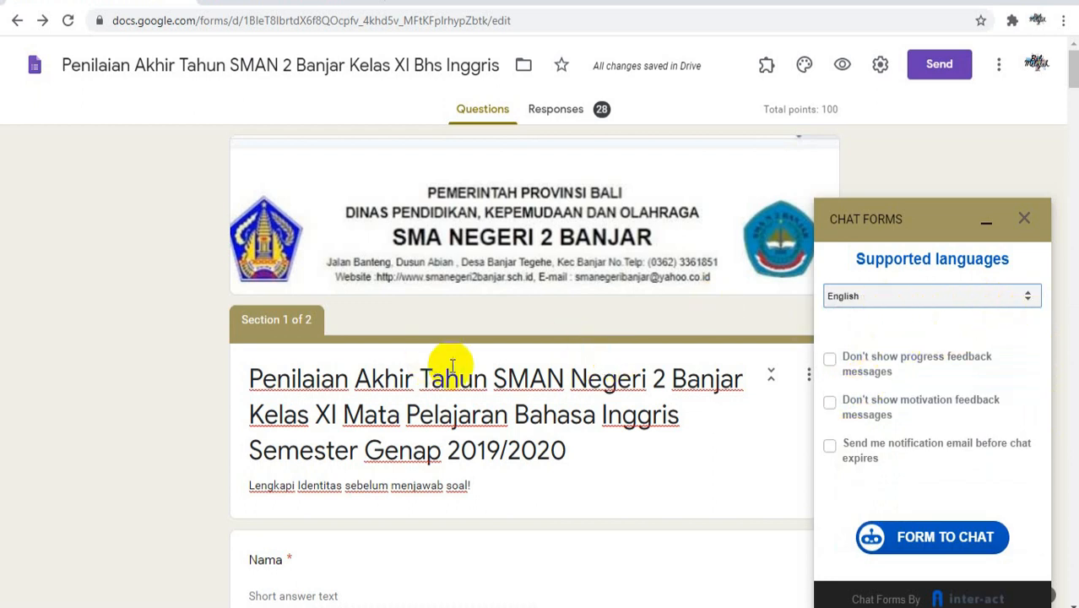
- Set the Chat-Forms language to "Indonesian - detected" and convert the form to a chat
{"action": "left_click", "coordinate": [1028, 295]}
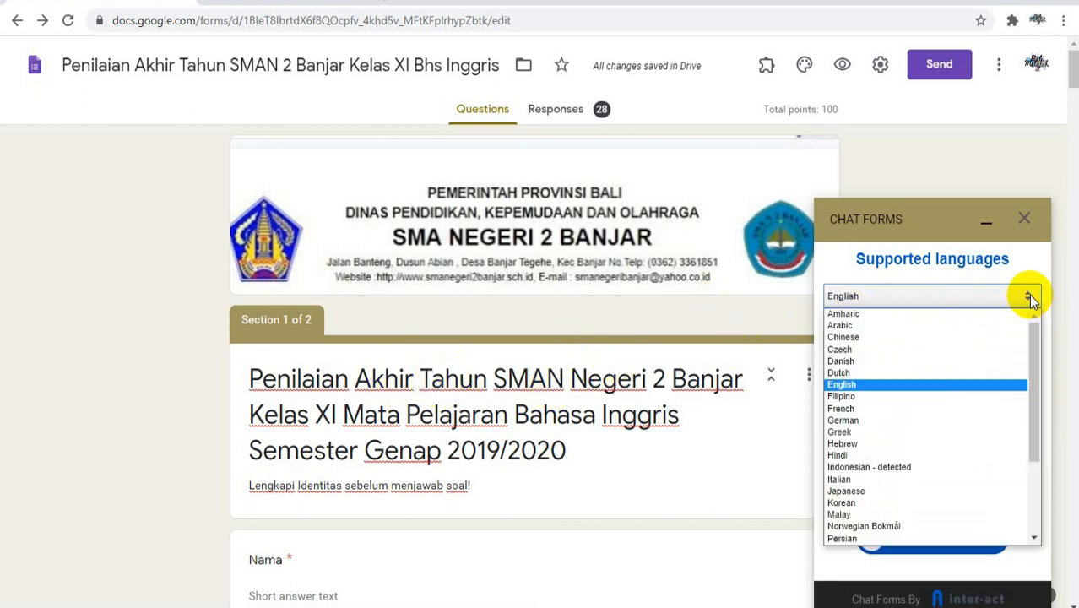
{"action": "left_click_drag", "start_coordinate": [1029, 349], "coordinate": [1039, 401]}
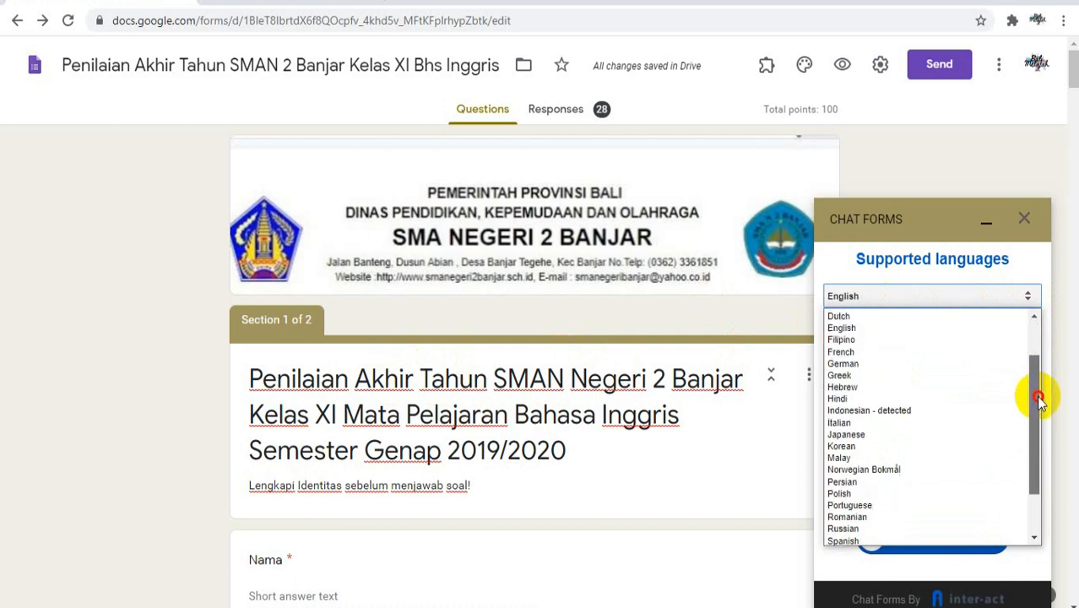
{"action": "left_click", "coordinate": [943, 411]}
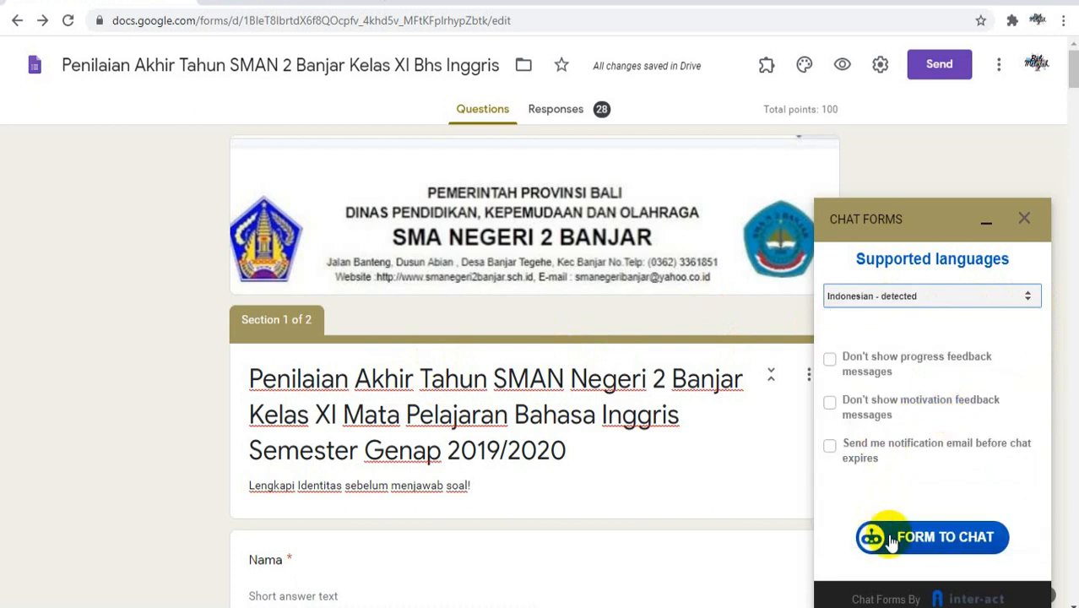
{"action": "scroll", "coordinate": [879, 534], "scroll_direction": "down", "scroll_amount": 1}
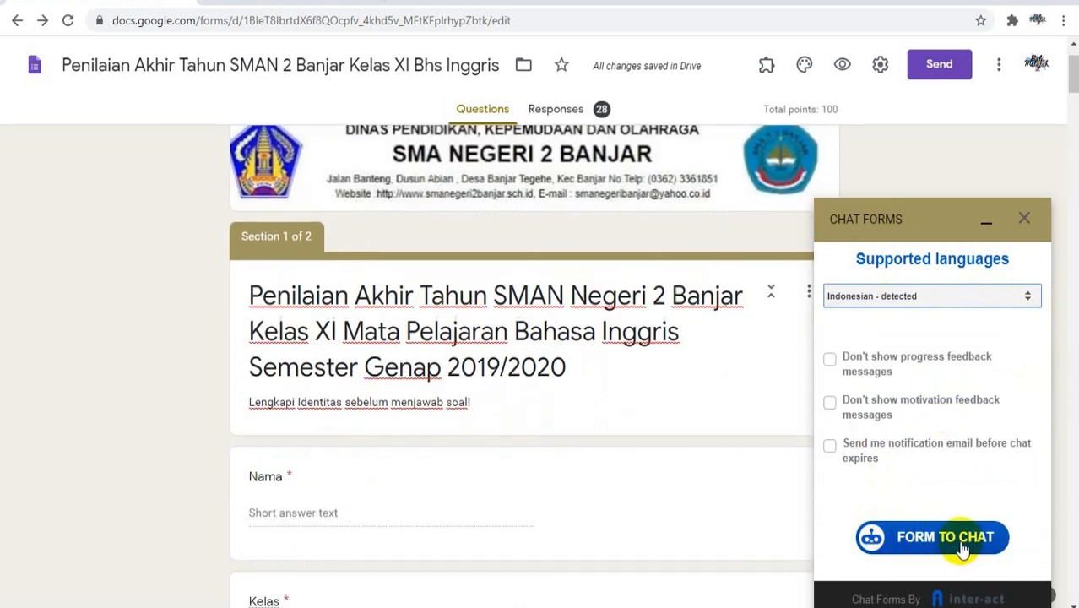
{"action": "left_click", "coordinate": [954, 547]}
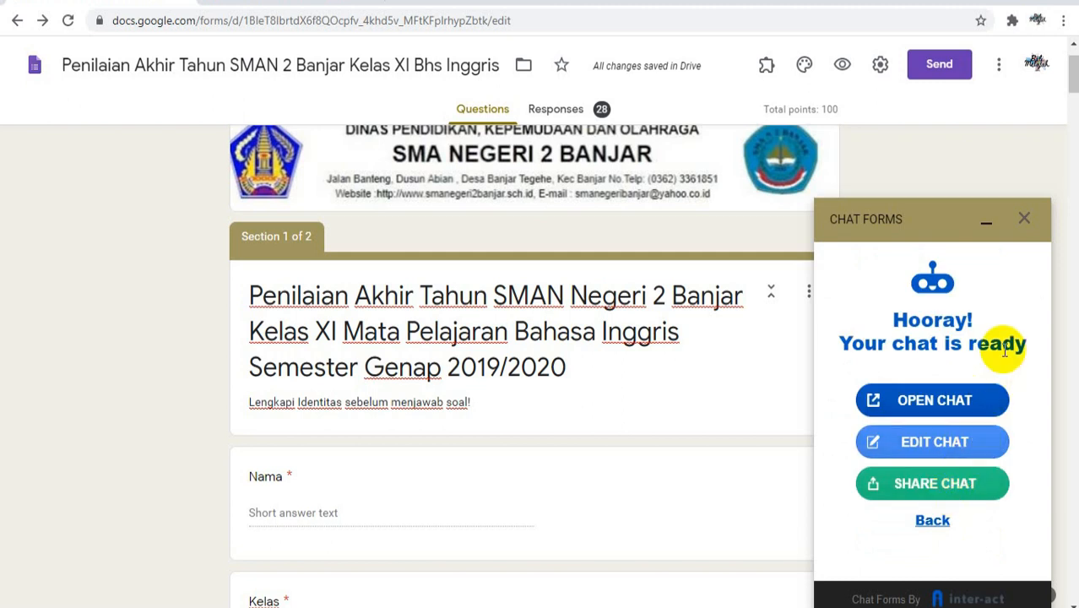
- Open the sharing options of the finished chat and copy its chat link
{"action": "left_click", "coordinate": [949, 493]}
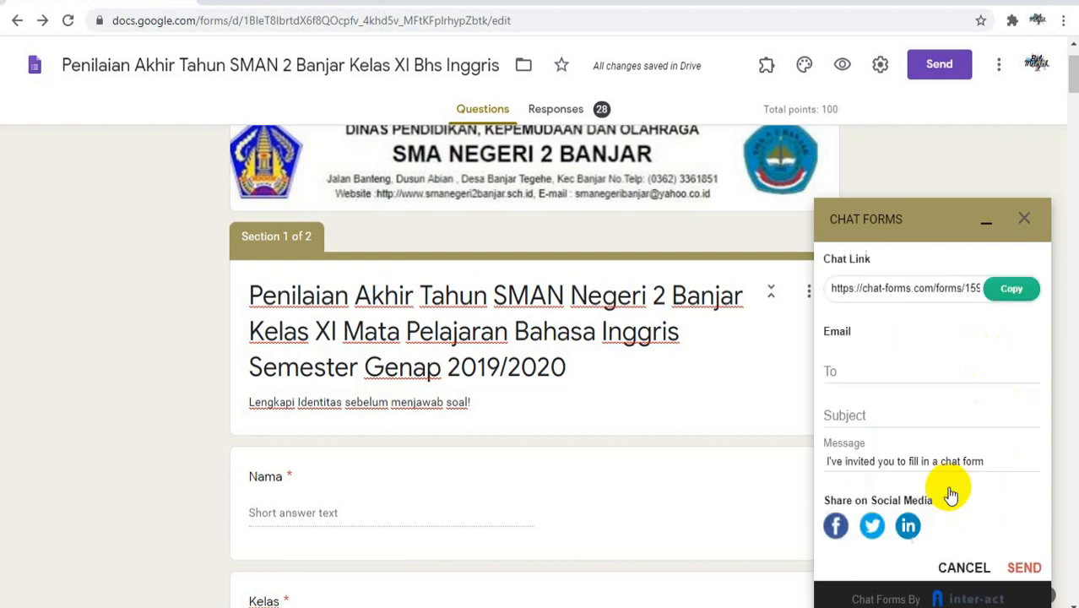
{"action": "left_click", "coordinate": [1012, 291]}
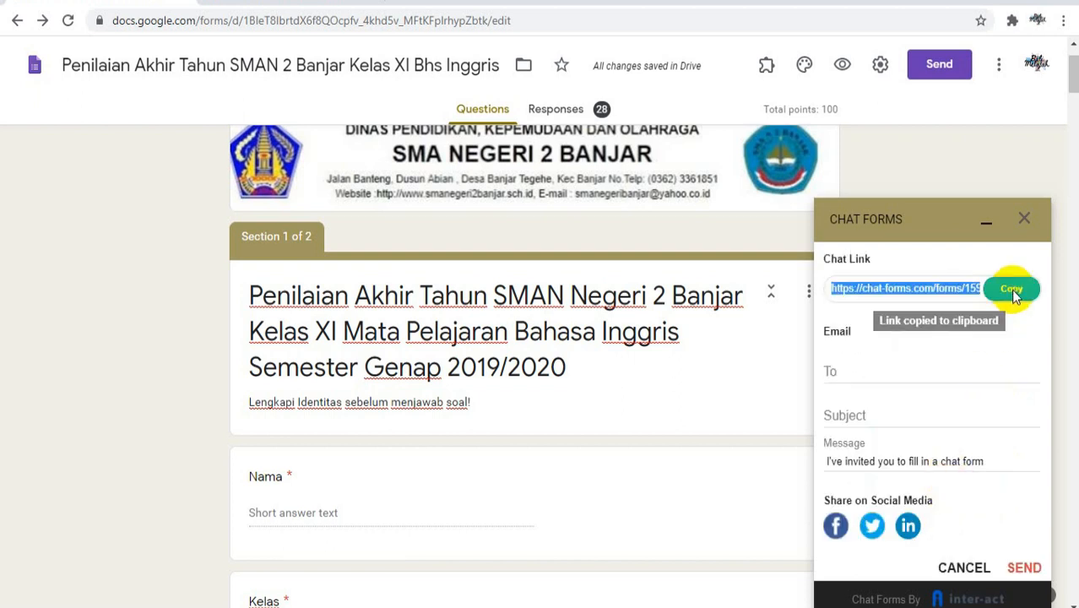
{"action": "left_click", "coordinate": [1014, 292]}
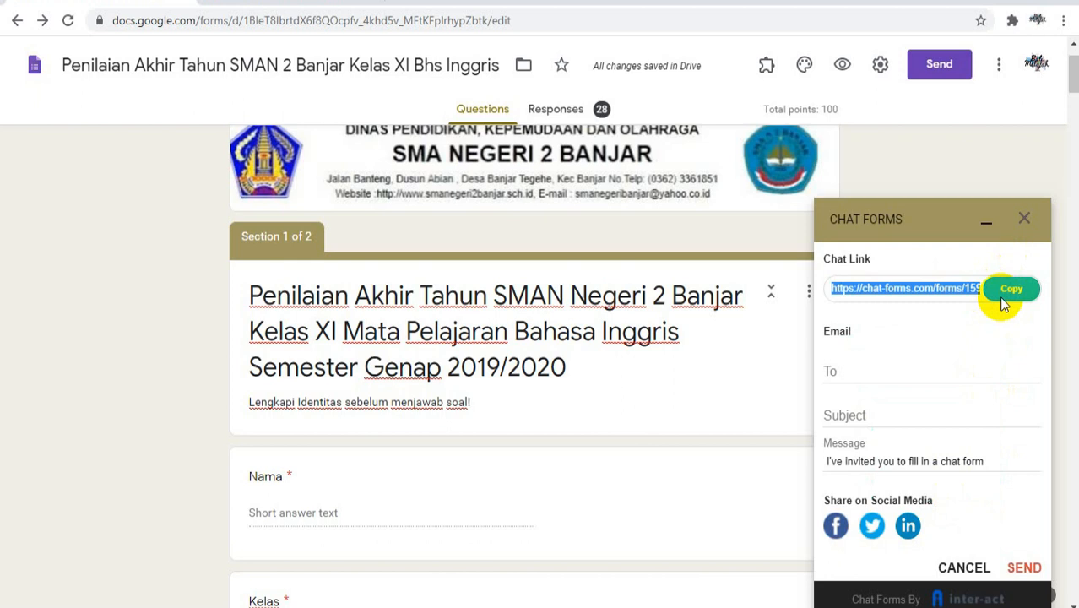
- Open the copied chat link in a new browser tab and close the advertisement over the chat
{"action": "left_click", "coordinate": [412, 2]}
{"action": "key", "text": "ctrl+v"}
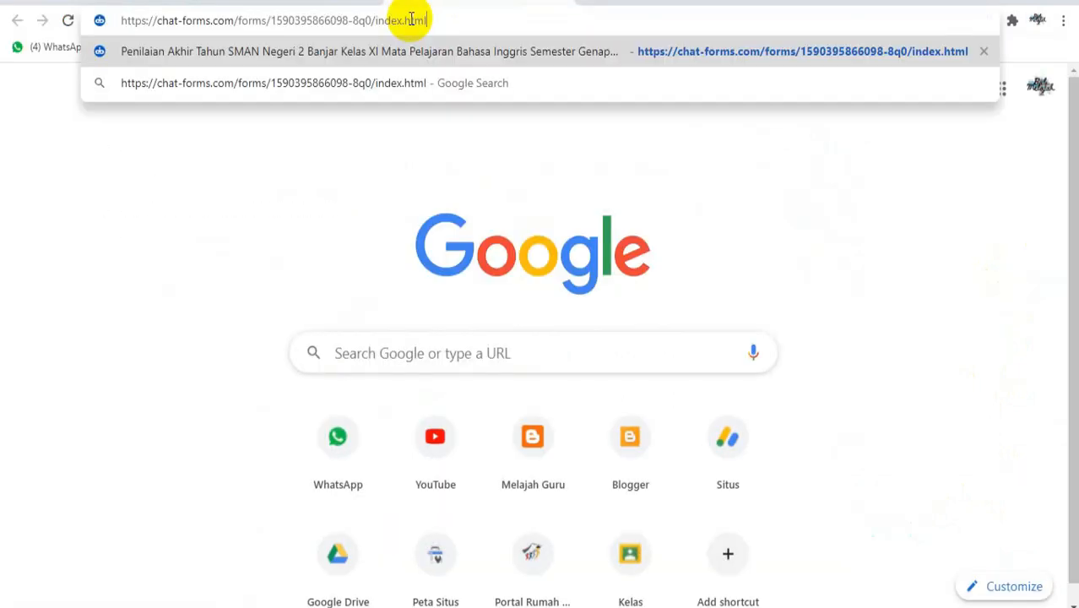
{"action": "key", "text": "Return"}
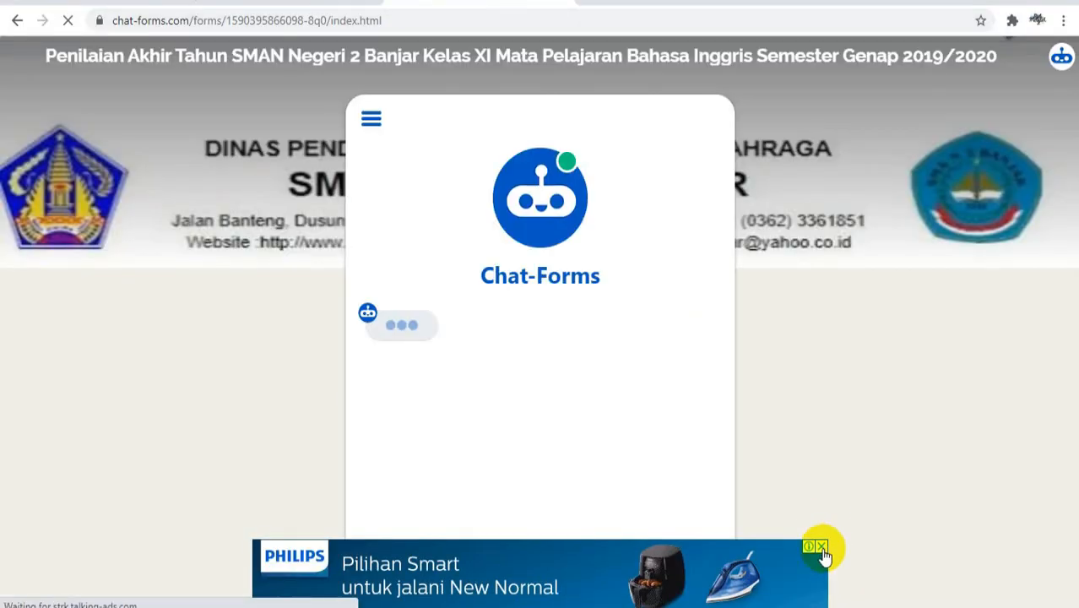
{"action": "left_click", "coordinate": [819, 546]}
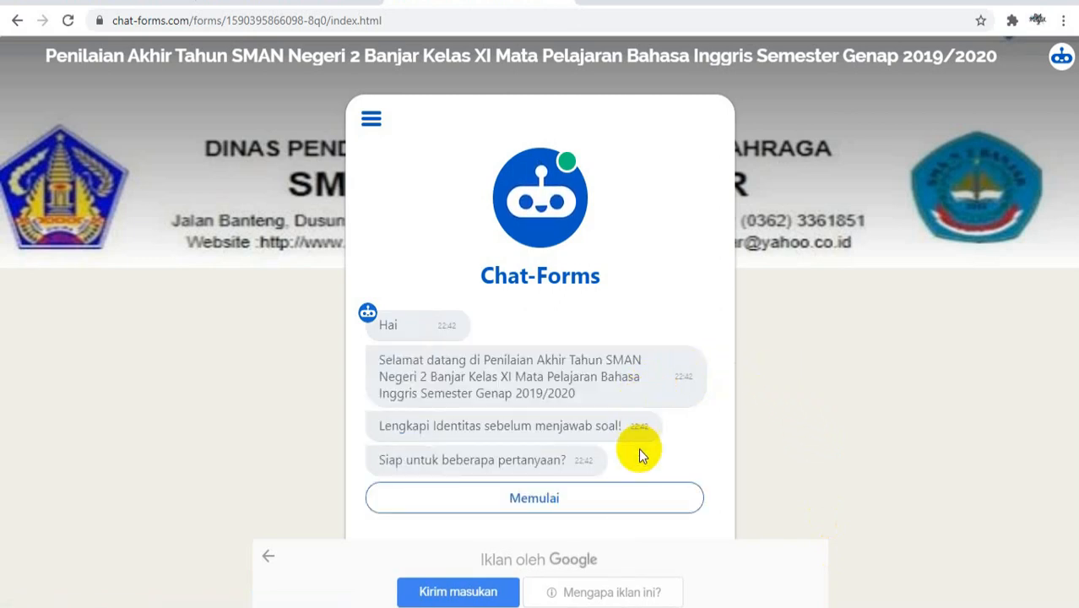
- Start the chat quiz and fill in the identity questions: the student's name, class XI IPS and attendance number 2
{"action": "left_click", "coordinate": [615, 499]}
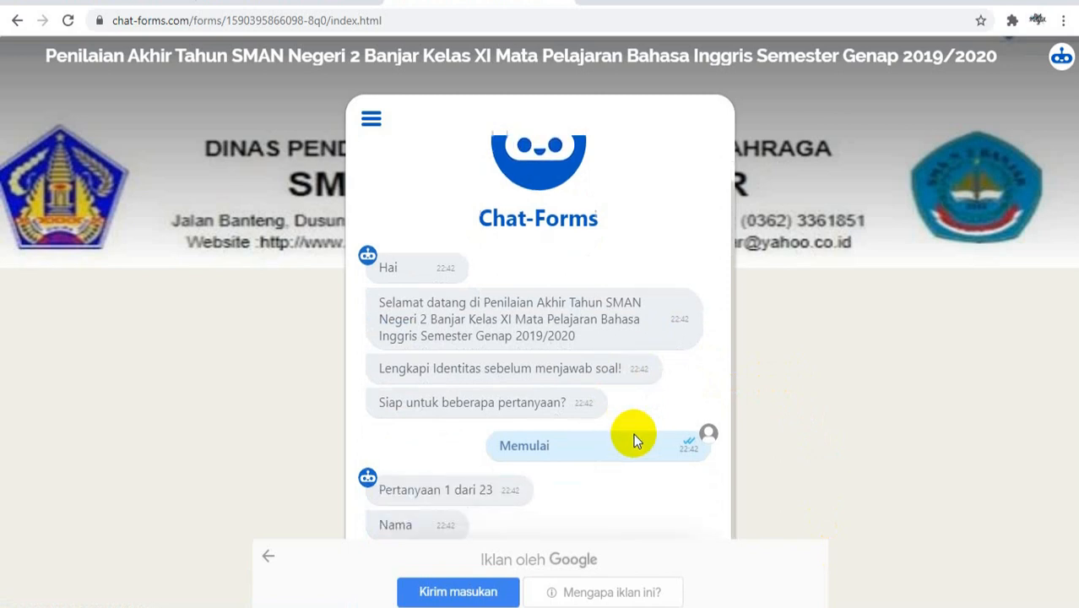
{"action": "type", "text": "budi"}
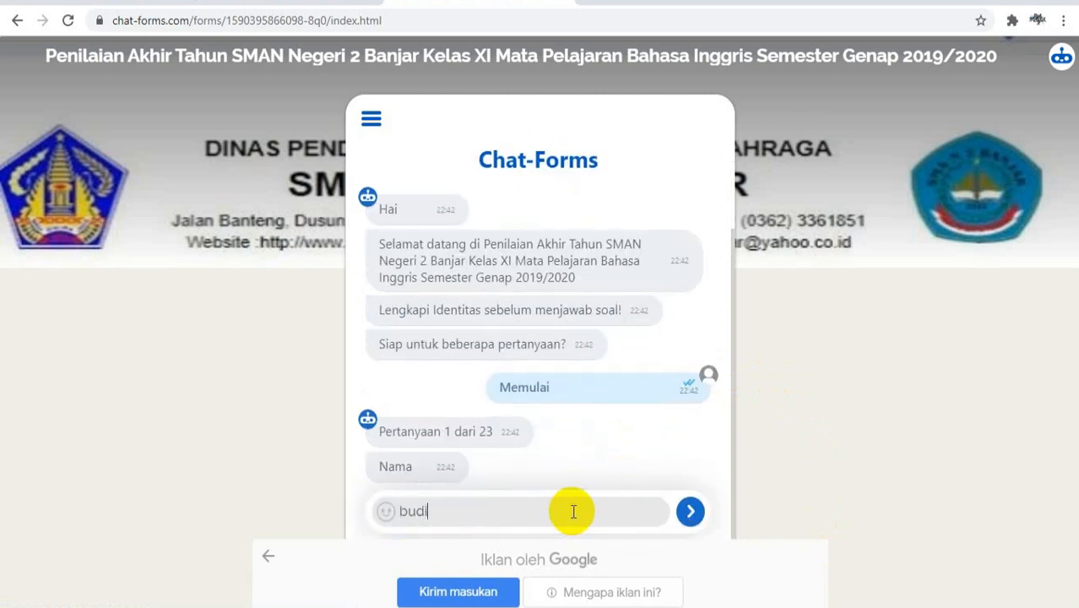
{"action": "left_click", "coordinate": [699, 510]}
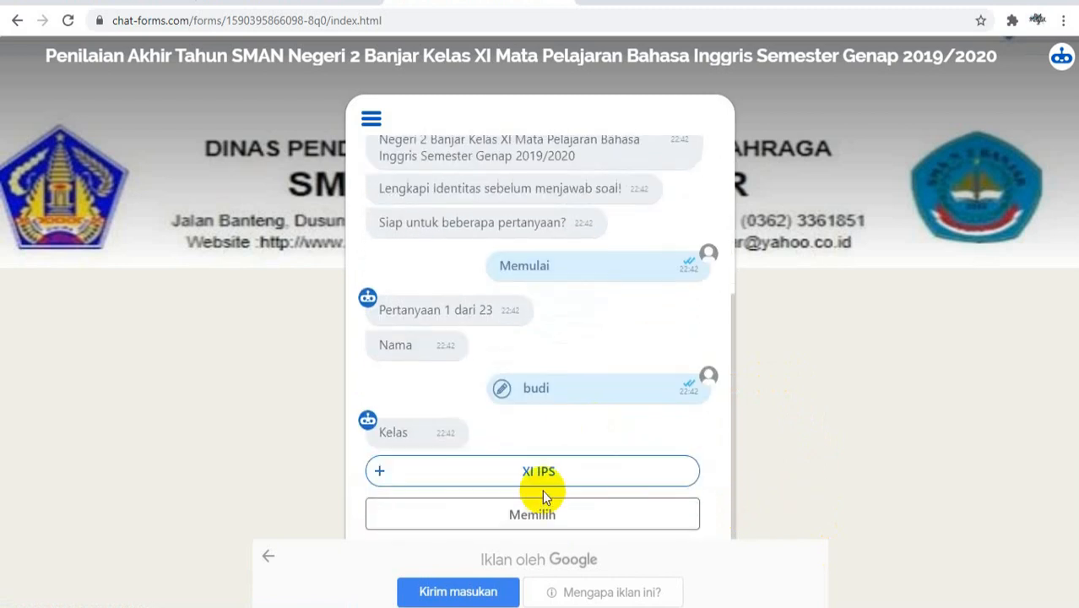
{"action": "left_click", "coordinate": [549, 514]}
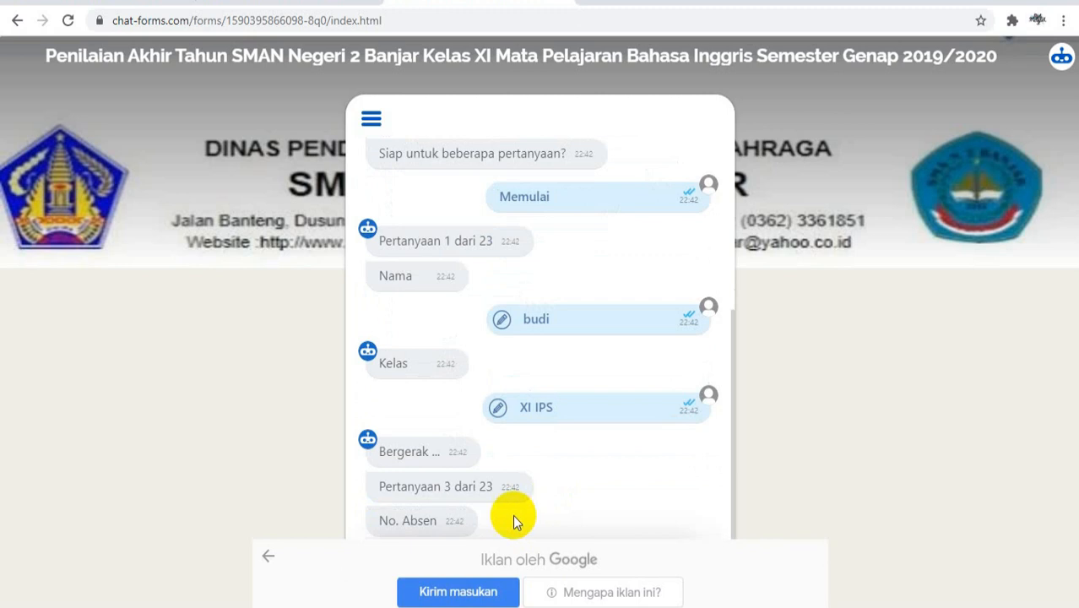
{"action": "left_click", "coordinate": [506, 511]}
{"action": "type", "text": "2"}
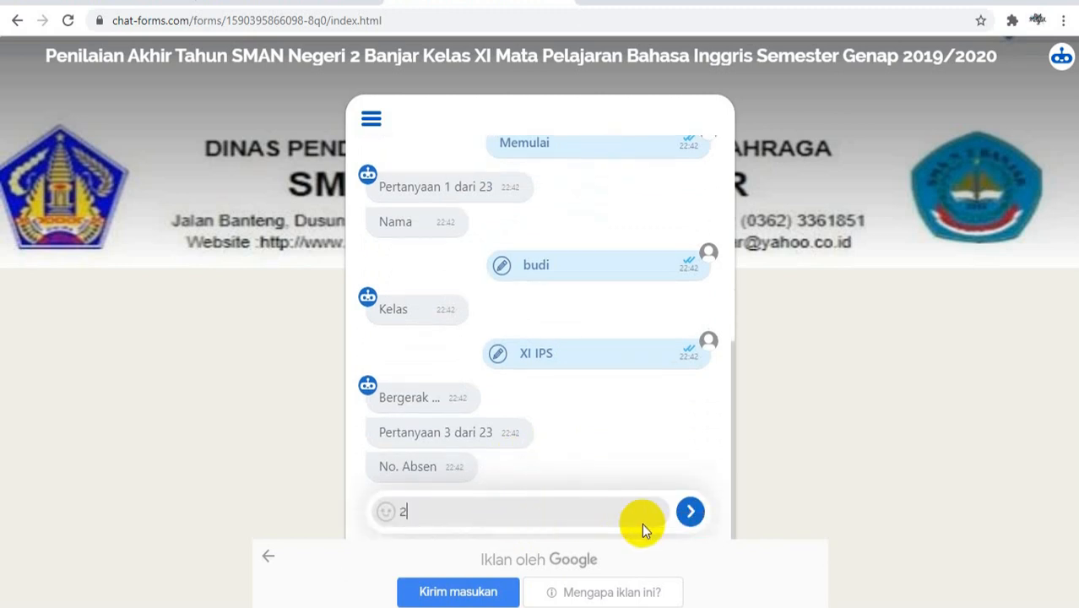
{"action": "left_click", "coordinate": [687, 512]}
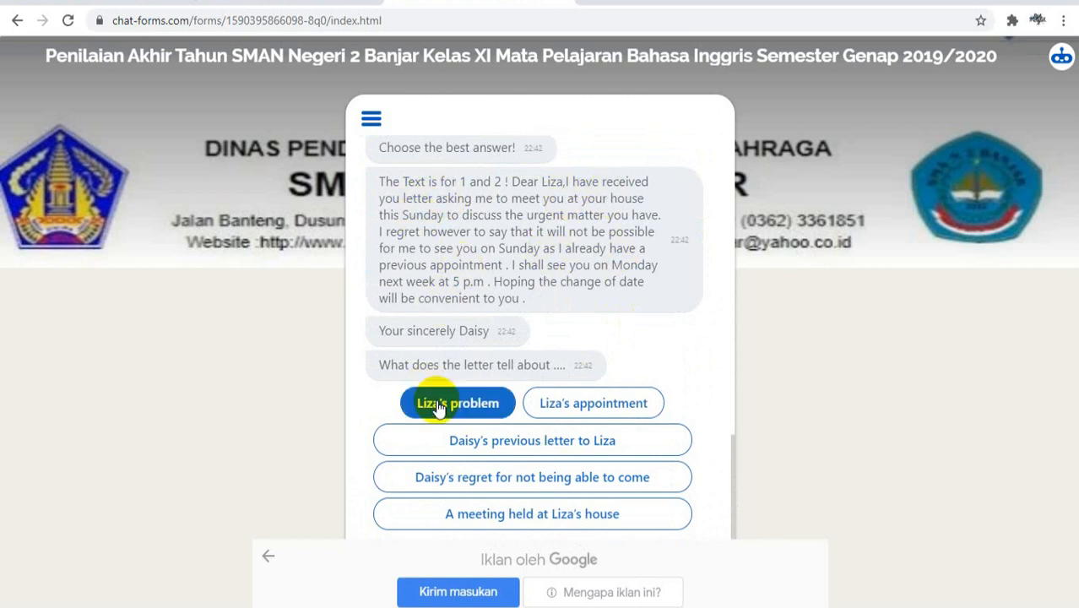
- Answer the first two letter questions with "Liza's problem" and "Liza wanted Daisy to solve her problem"
{"action": "left_click", "coordinate": [496, 416]}
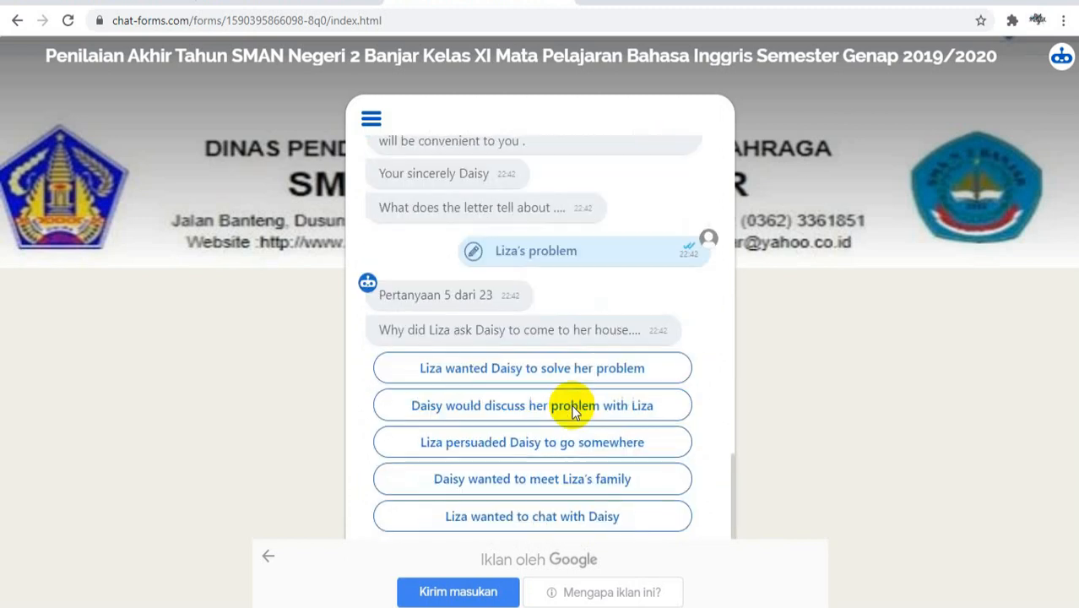
{"action": "left_click", "coordinate": [474, 366]}
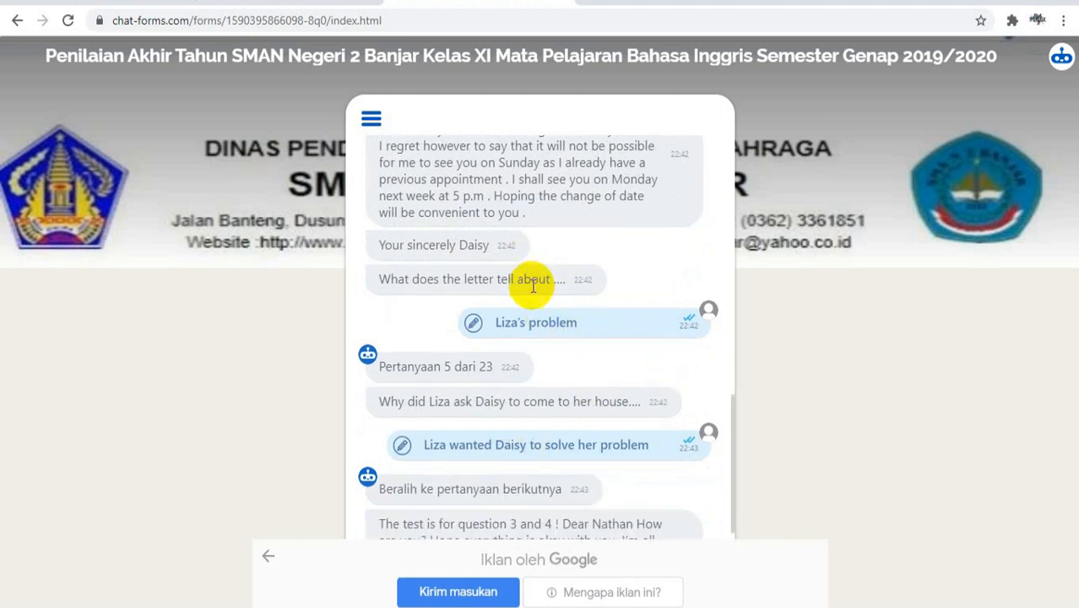
- Close the Chat-Forms add-on in the form editor and open the Chat Forms website through a Google search for "chat form"
{"action": "left_click", "coordinate": [145, 1]}
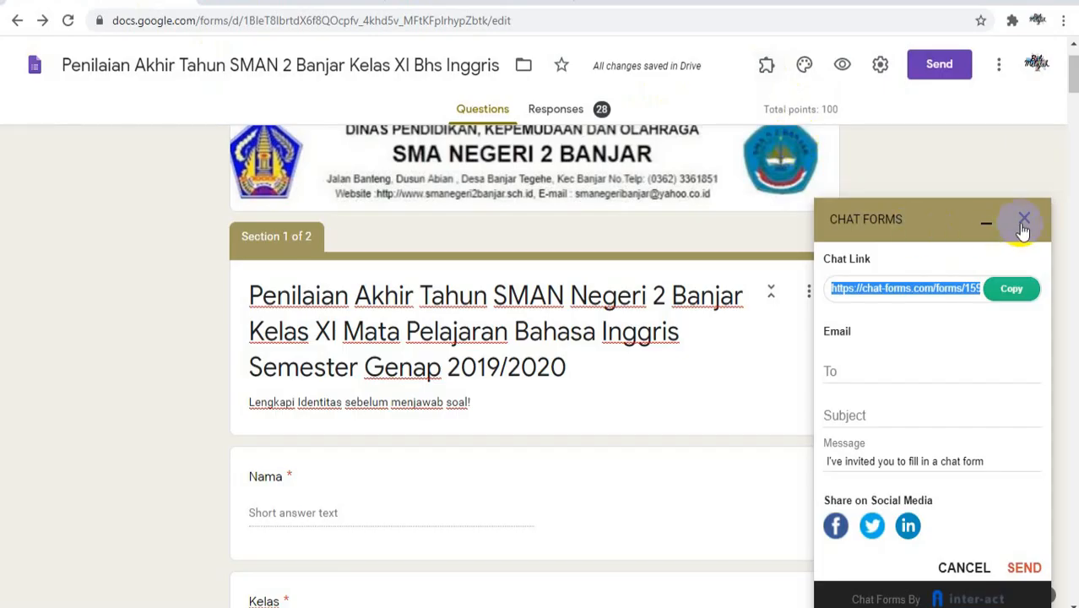
{"action": "left_click", "coordinate": [1023, 222]}
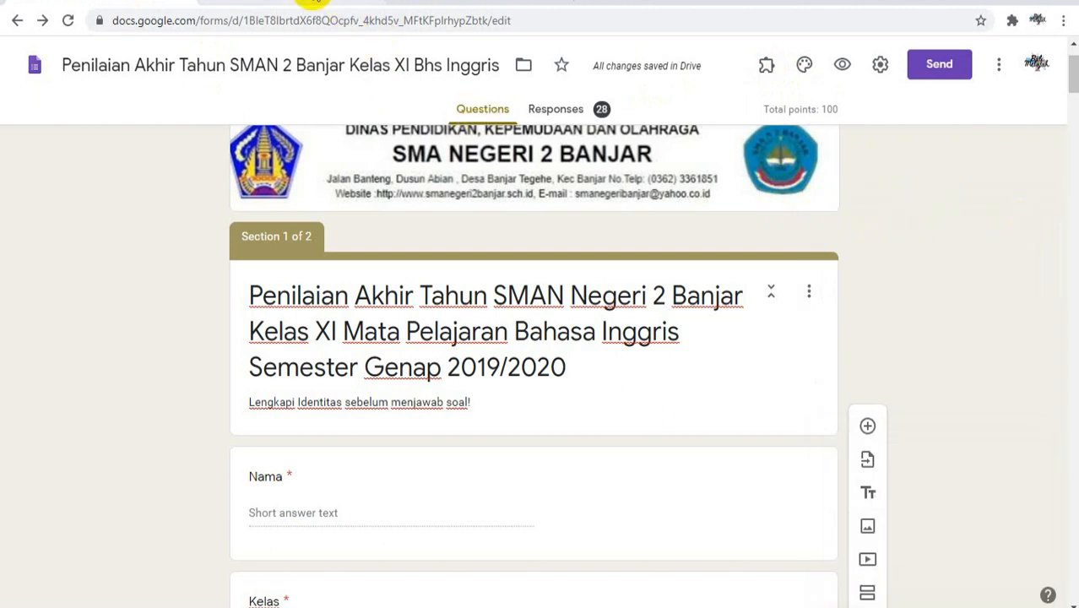
{"action": "left_click", "coordinate": [590, 2]}
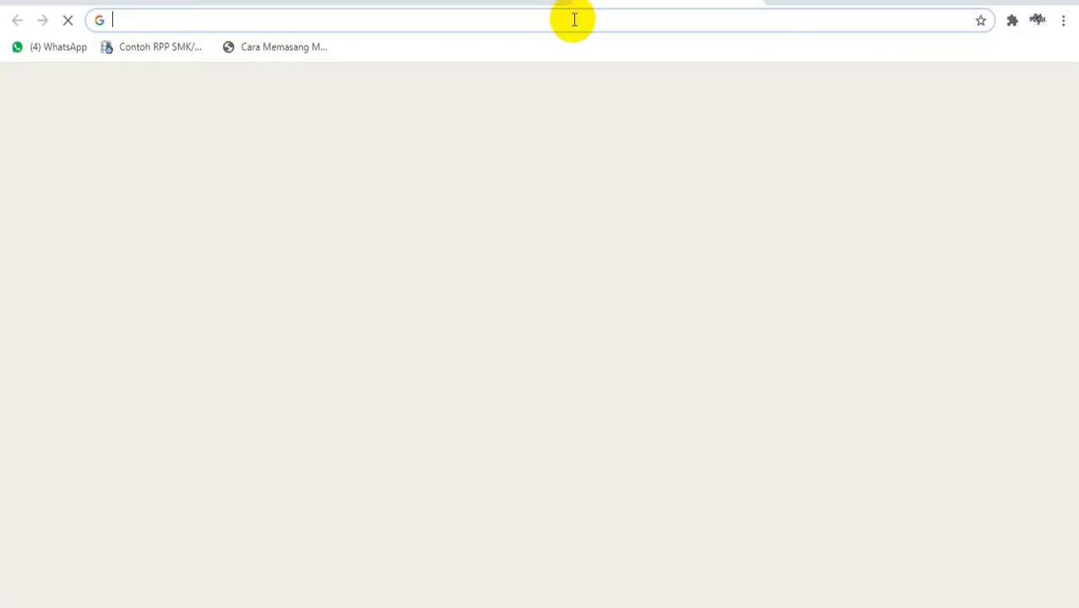
{"action": "left_click", "coordinate": [574, 20]}
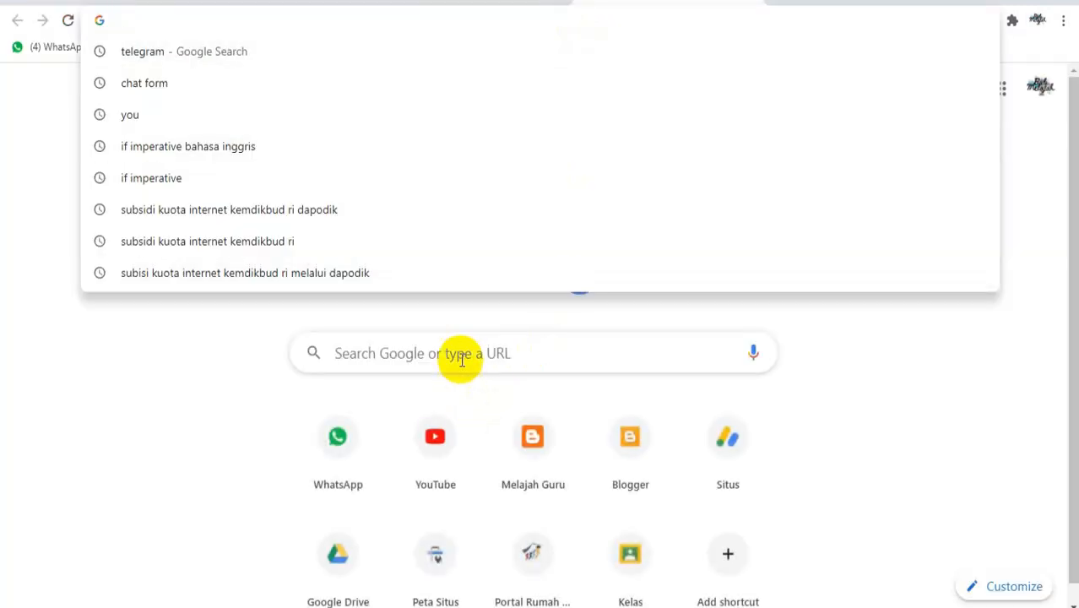
{"action": "left_click", "coordinate": [462, 357]}
{"action": "type", "text": "chat"}
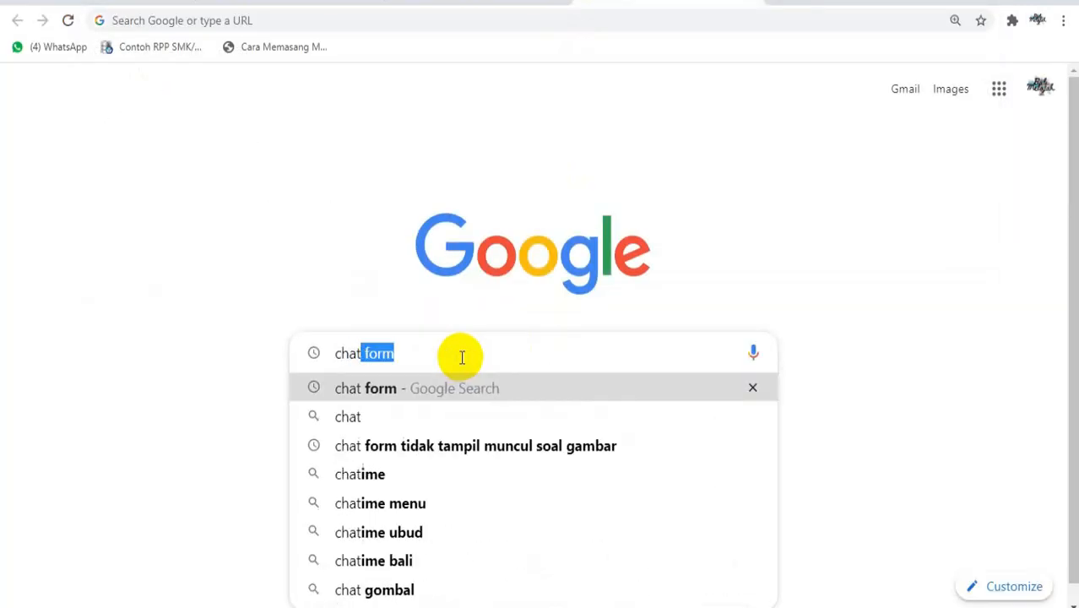
{"action": "key", "text": "Return"}
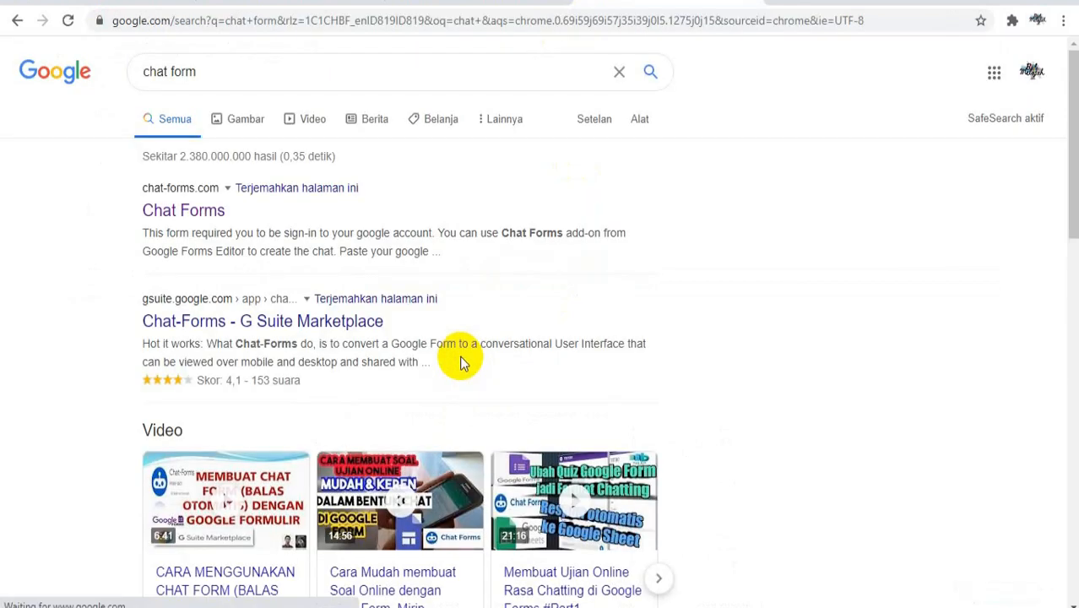
{"action": "left_click", "coordinate": [219, 211]}
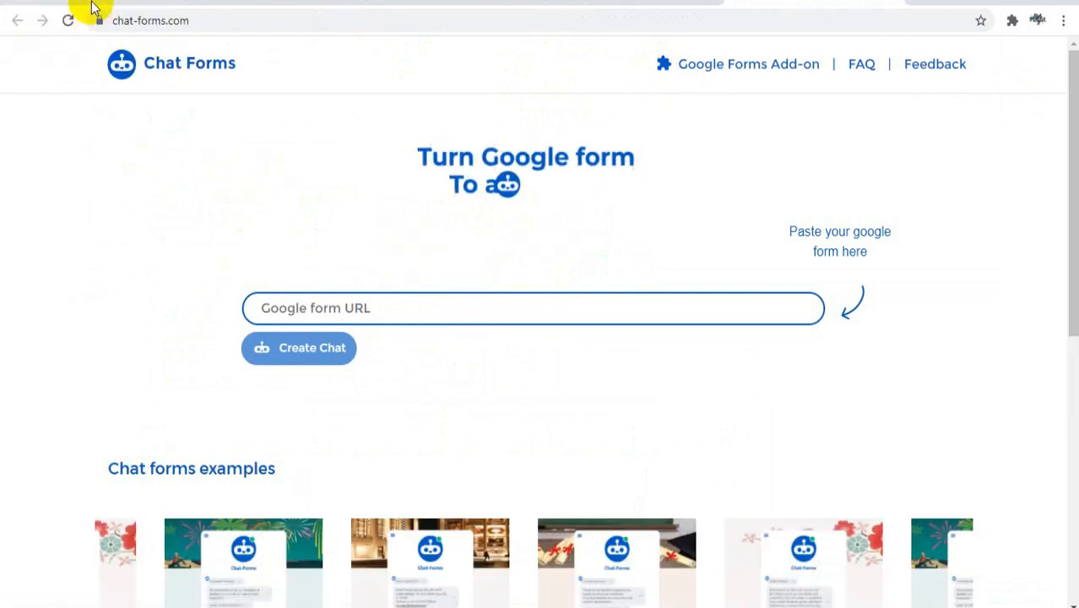
- Copy the exam form's link as a shortened URL and close the form's sending options
{"action": "left_click", "coordinate": [93, 2]}
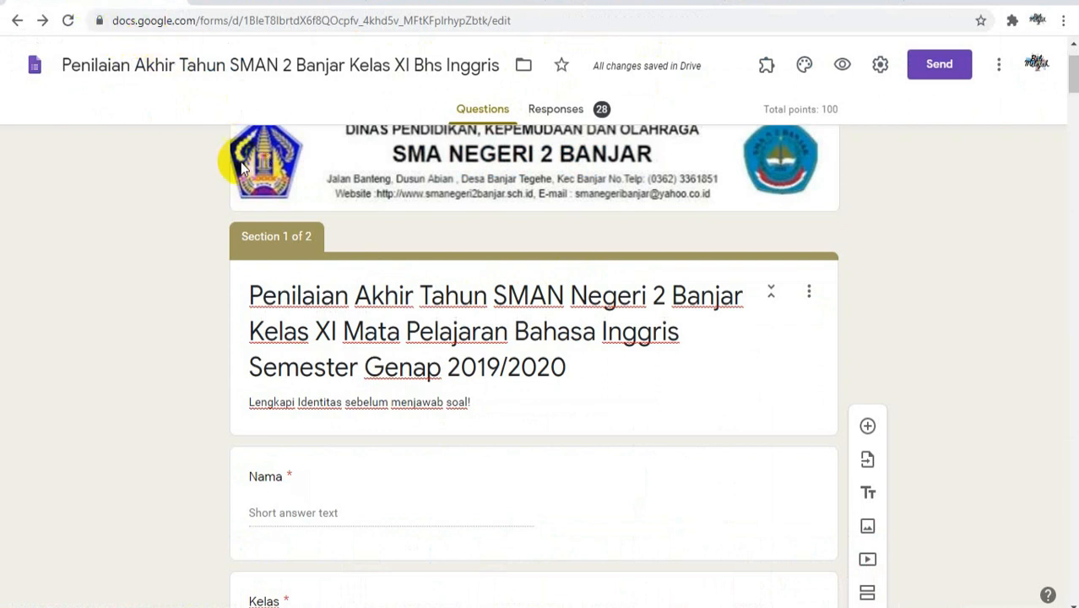
{"action": "left_click", "coordinate": [941, 68]}
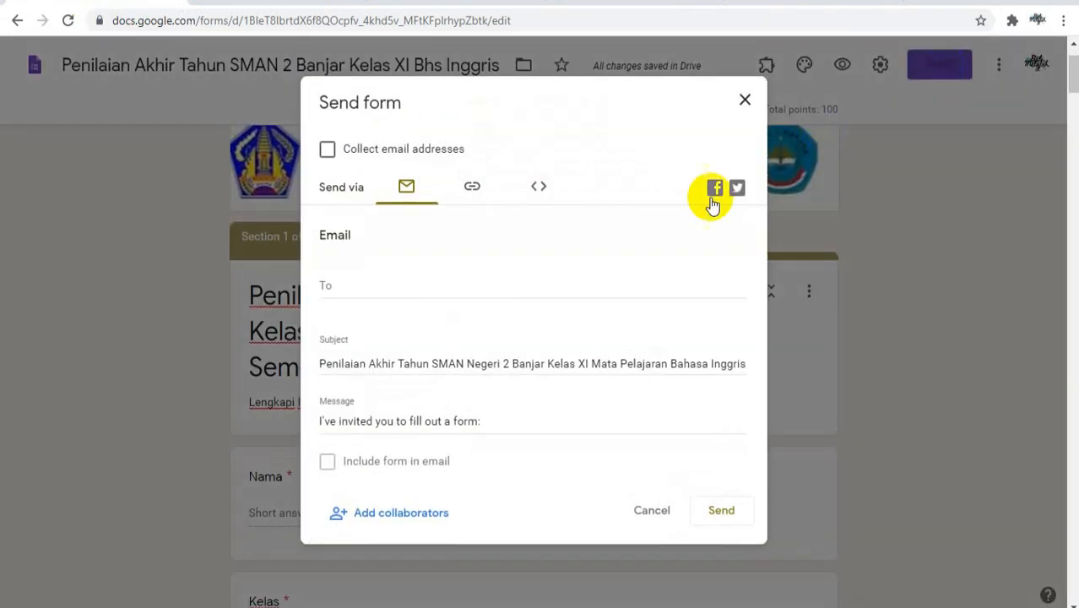
{"action": "left_click", "coordinate": [471, 190]}
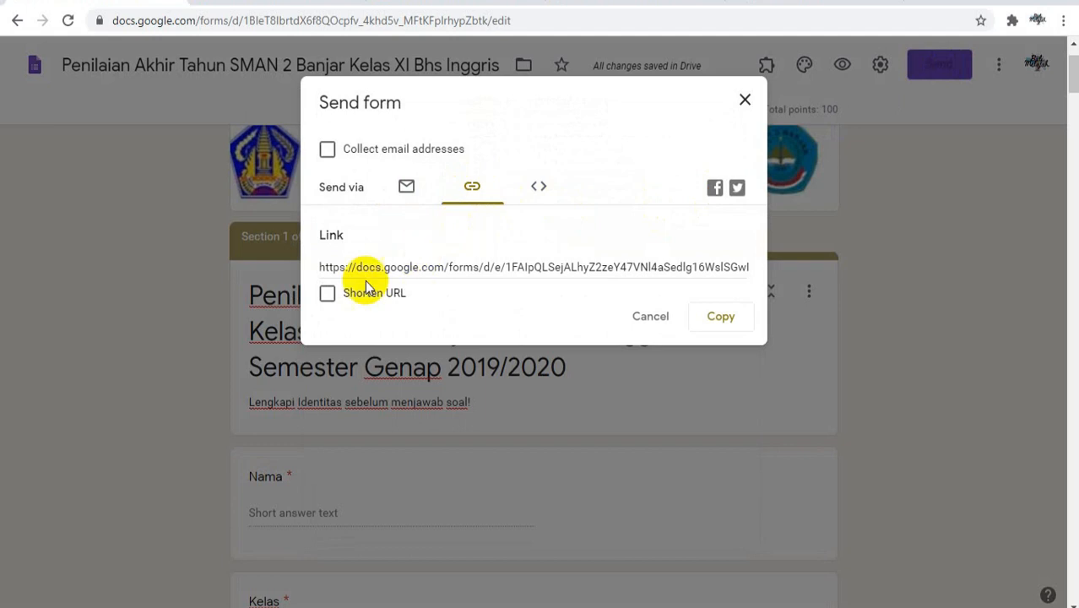
{"action": "left_click", "coordinate": [326, 296]}
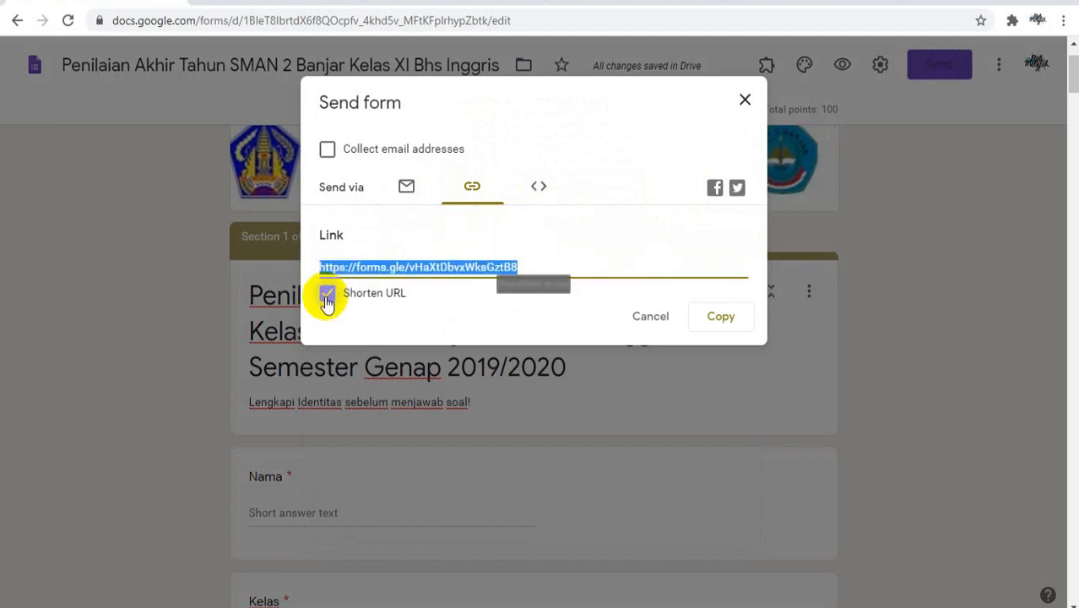
{"action": "left_click", "coordinate": [728, 324]}
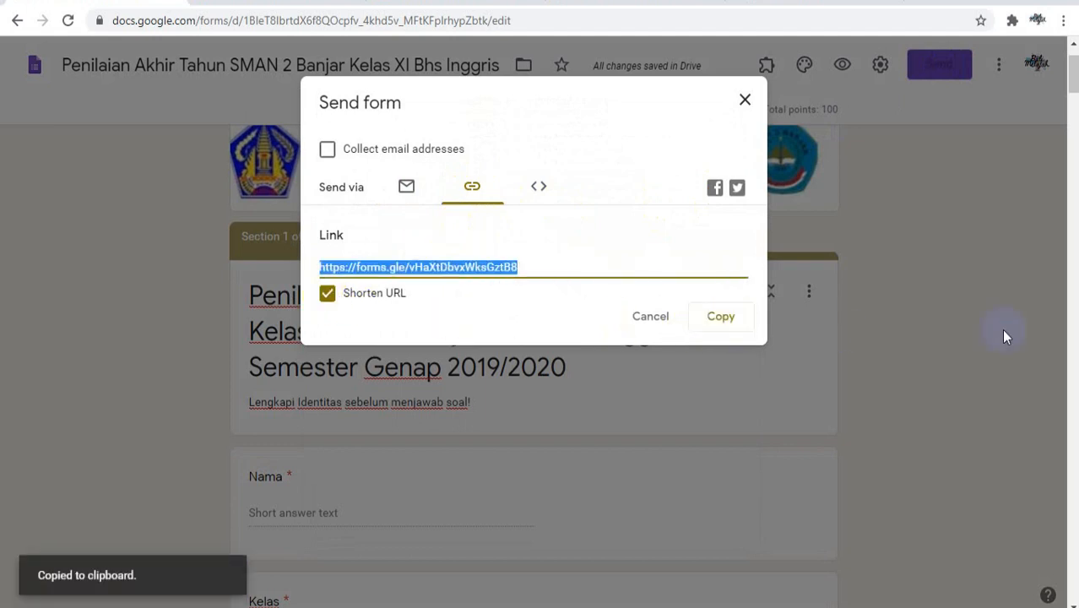
{"action": "left_click", "coordinate": [743, 100]}
- Create a chat on the Chat Forms website from the copied short form link, with the language "Indonesian - detected"
{"action": "left_click", "coordinate": [791, 5]}
{"action": "left_click", "coordinate": [501, 311]}
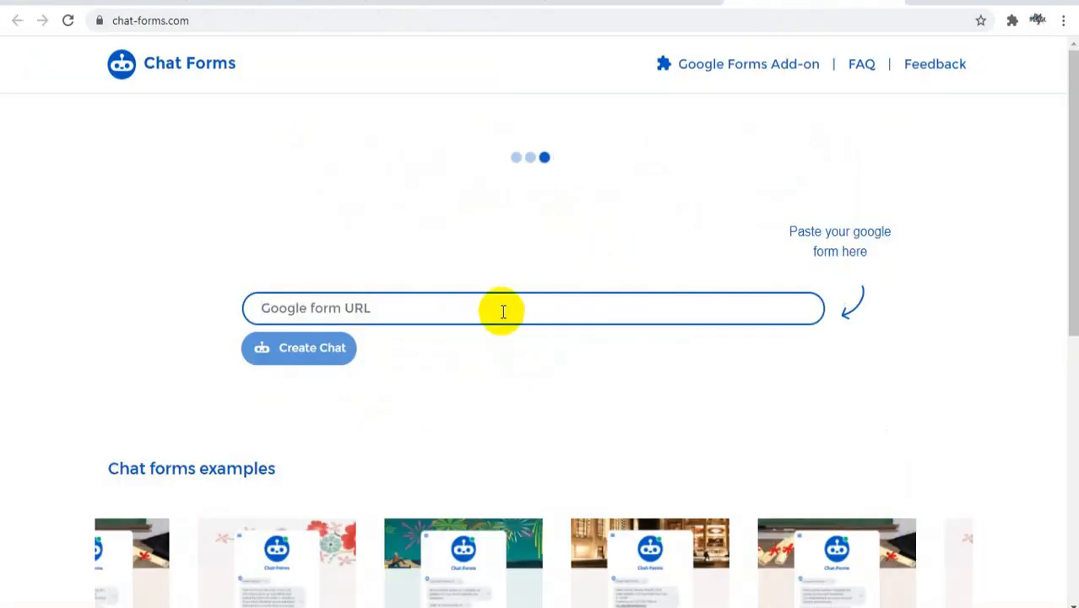
{"action": "type", "text": "https://forms.gle/vHaXtDbvxWksCztB8"}
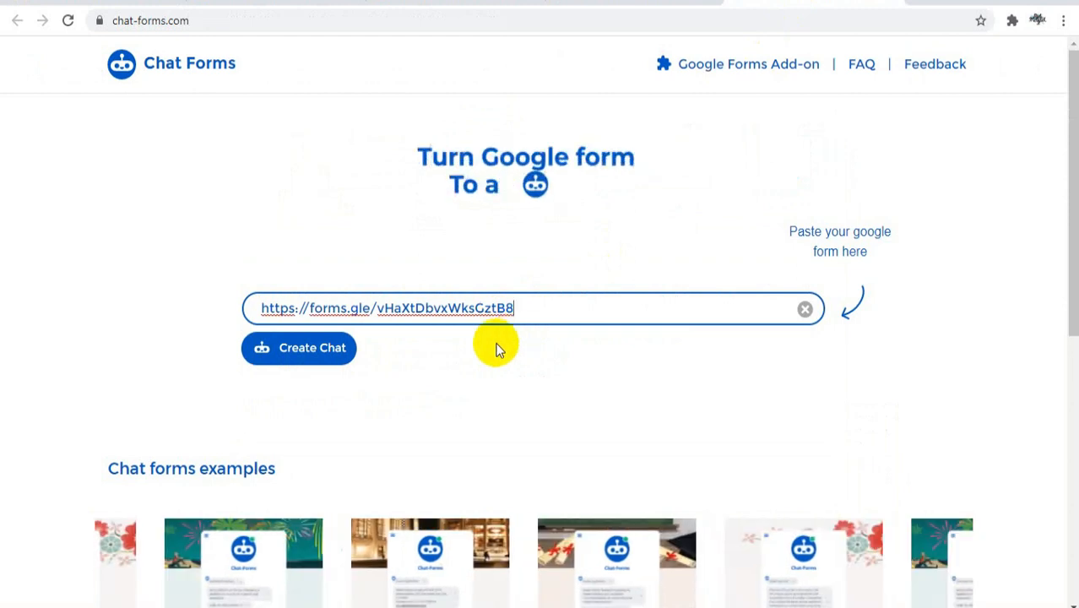
{"action": "left_click", "coordinate": [332, 349]}
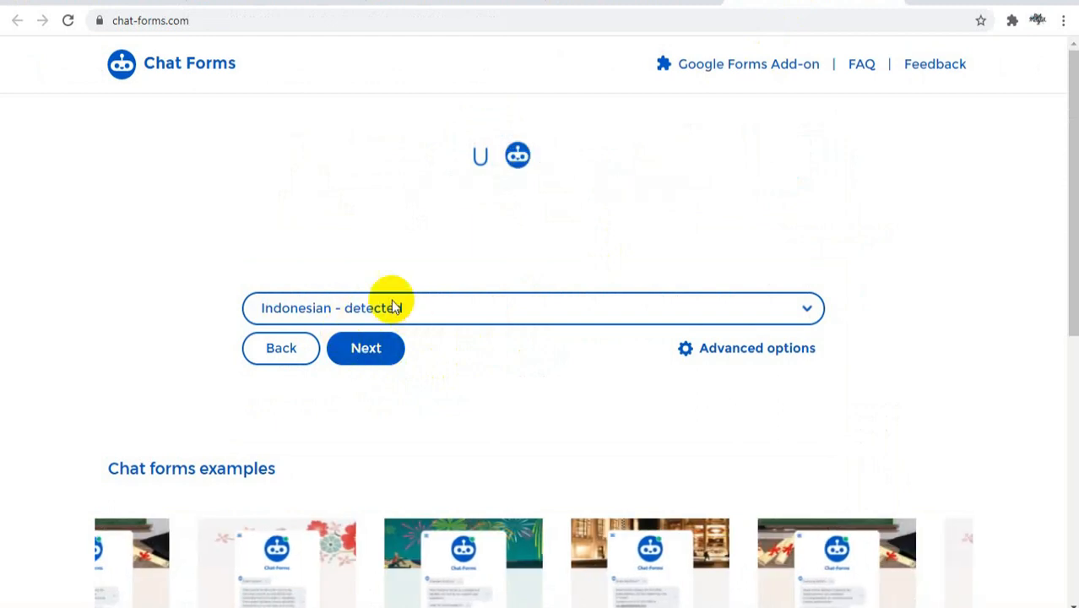
{"action": "left_click", "coordinate": [378, 350]}
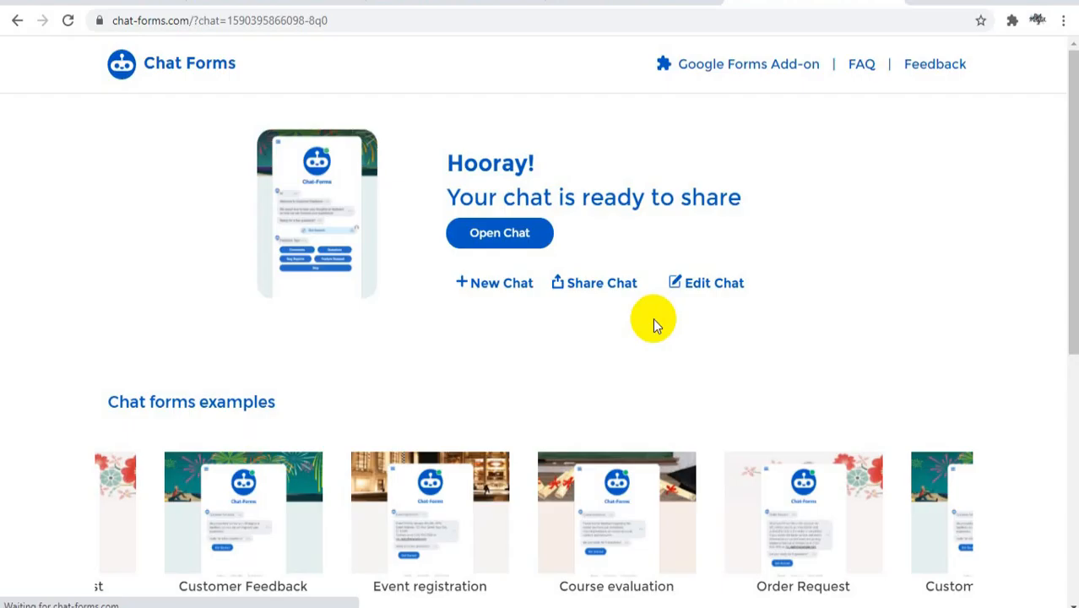
- Copy the sharable link of the newly created chat and close the link message
{"action": "left_click", "coordinate": [588, 291]}
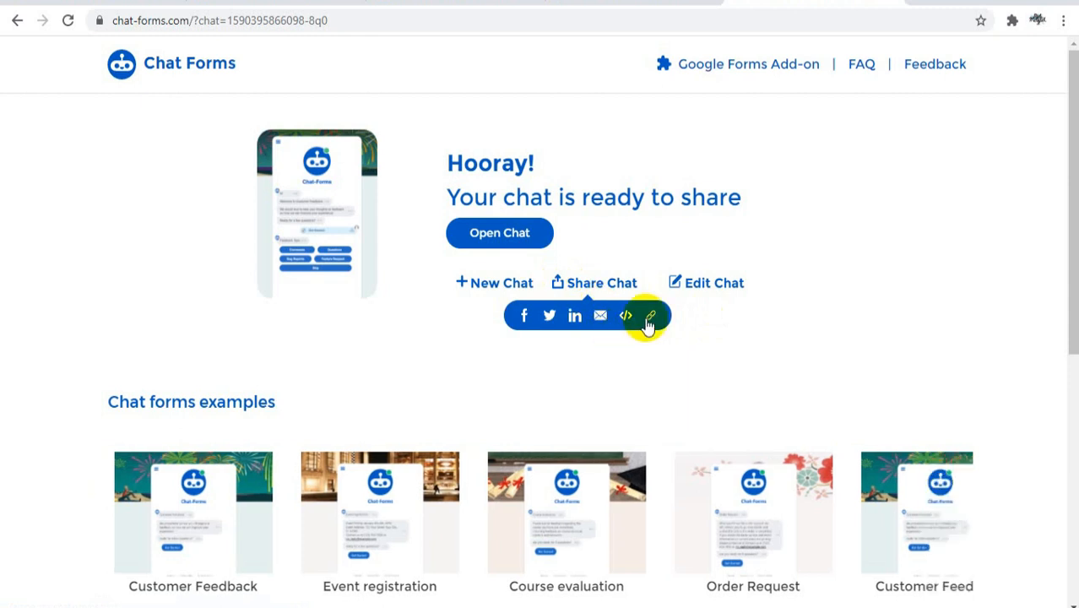
{"action": "left_click", "coordinate": [656, 319]}
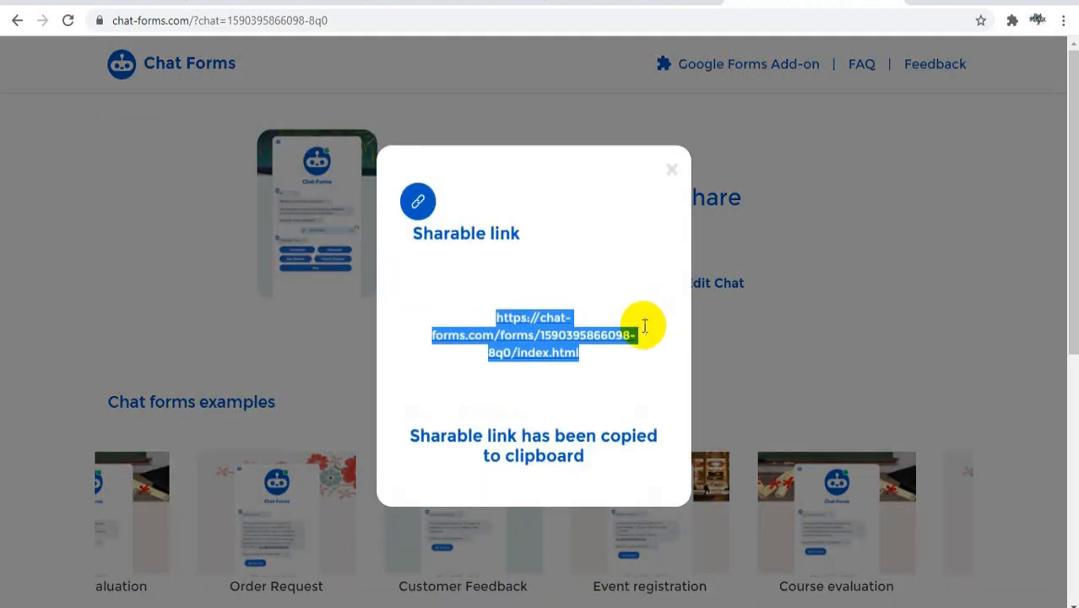
{"action": "right_click", "coordinate": [555, 369]}
{"action": "left_click", "coordinate": [558, 369]}
{"action": "left_click", "coordinate": [851, 267]}
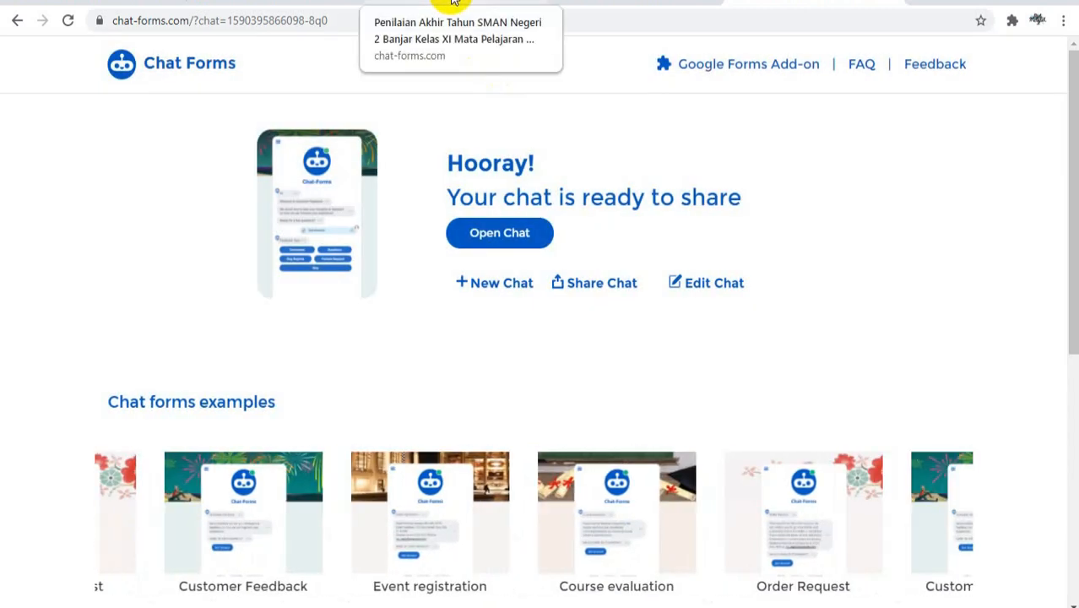
- Show the exam form's responses and open them in Google Sheets
{"action": "left_click", "coordinate": [451, 4]}
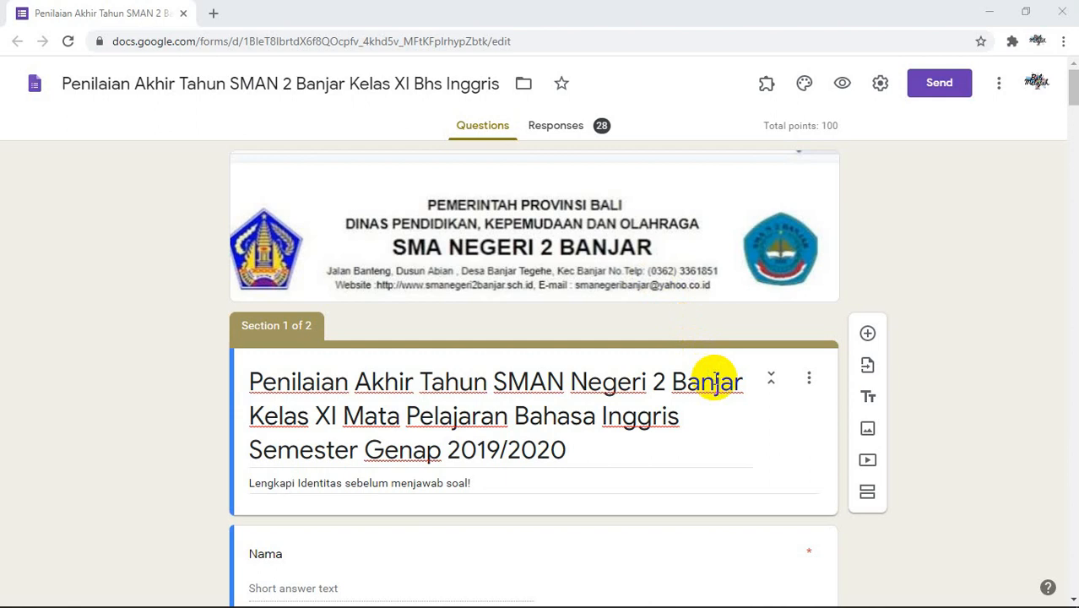
{"action": "left_click", "coordinate": [571, 140]}
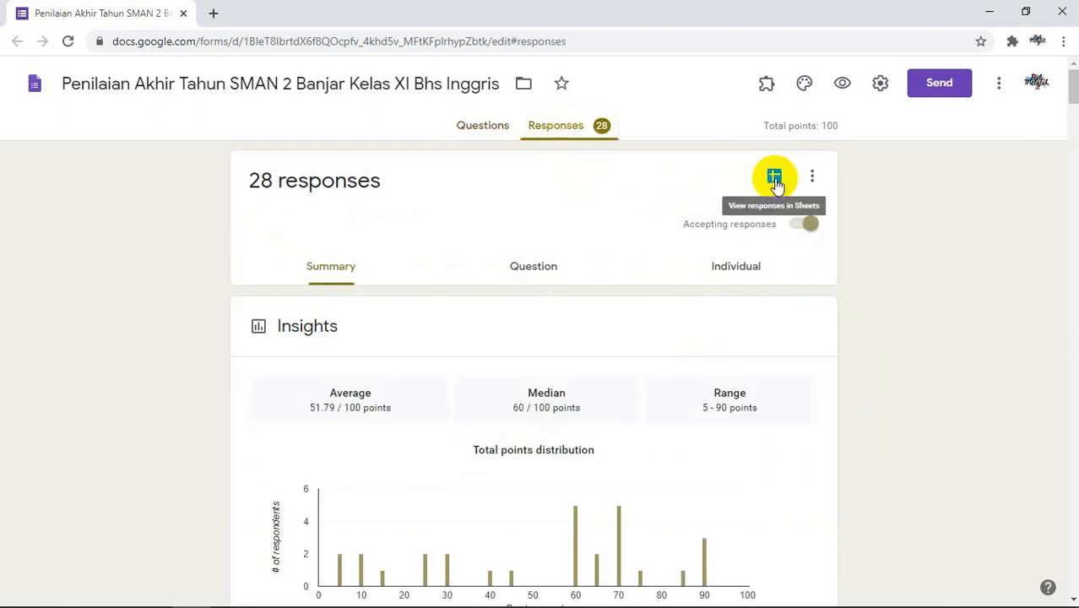
{"action": "left_click", "coordinate": [774, 179]}
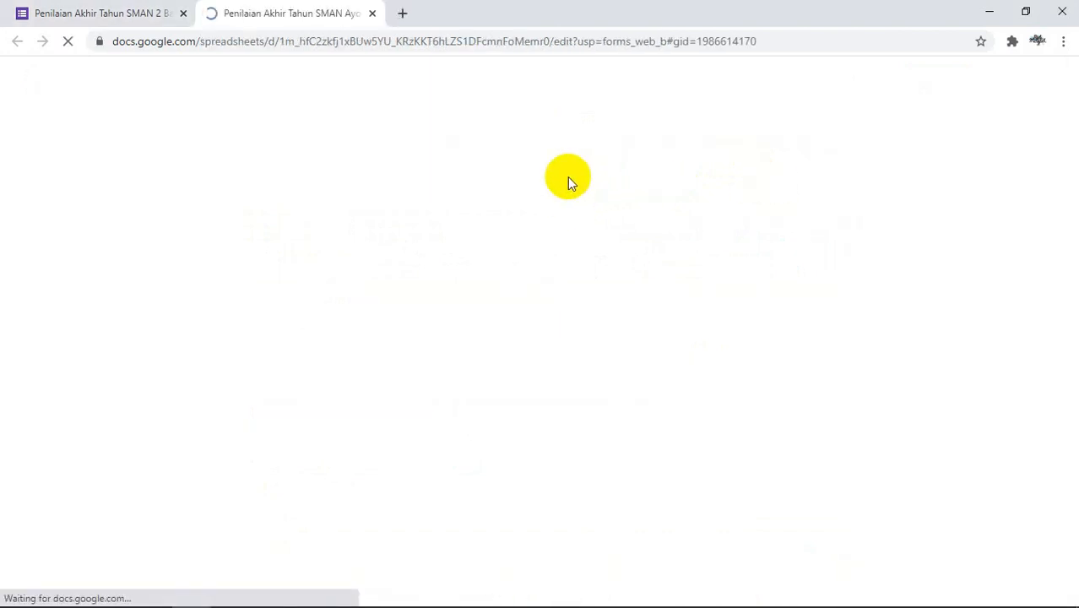